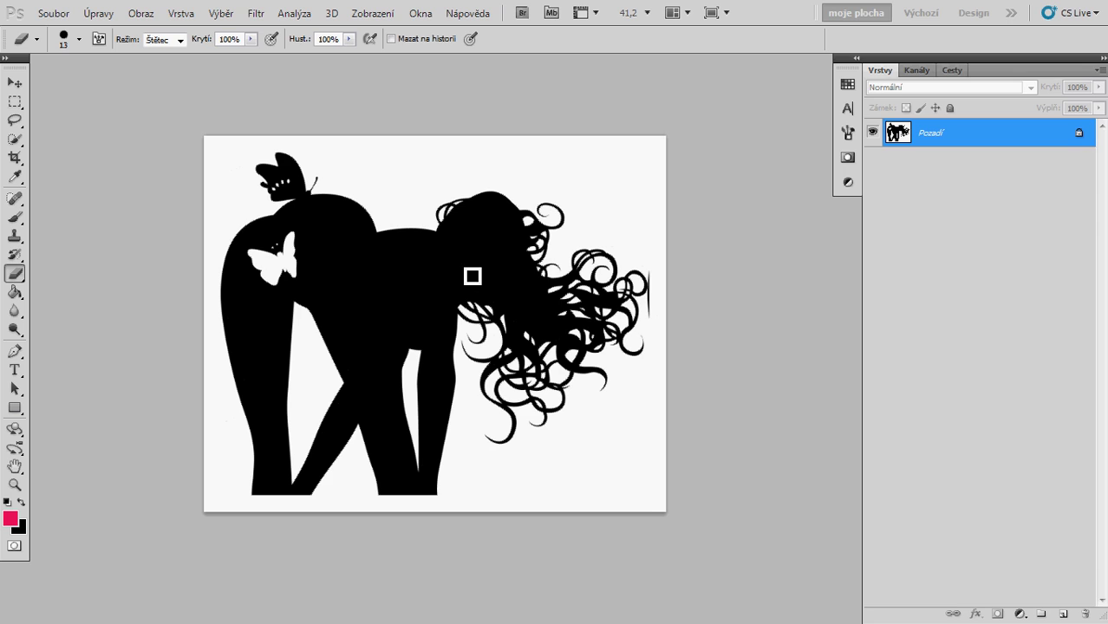
Step: Switch from the eraser to the Move tool (V) on the silhouette image
{"action": "key", "text": "v"}
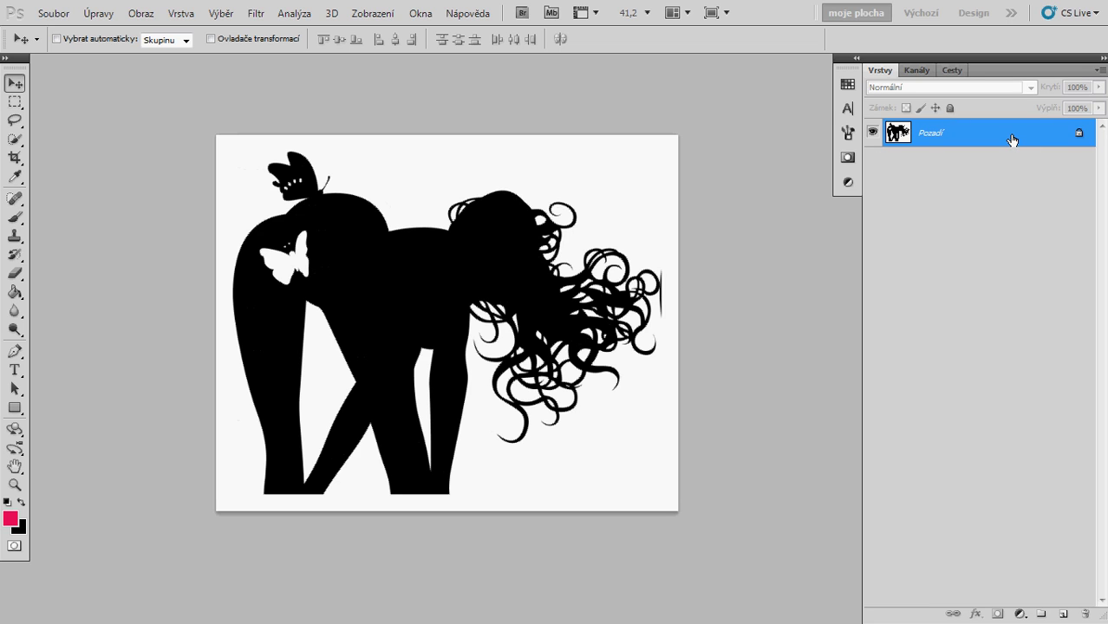
Step: Convert the locked Pozadí background into the editable layer 'Vrstva 0', then return to the Eraser
{"action": "double_click", "coordinate": [1012, 140]}
{"action": "left_click", "coordinate": [710, 196]}
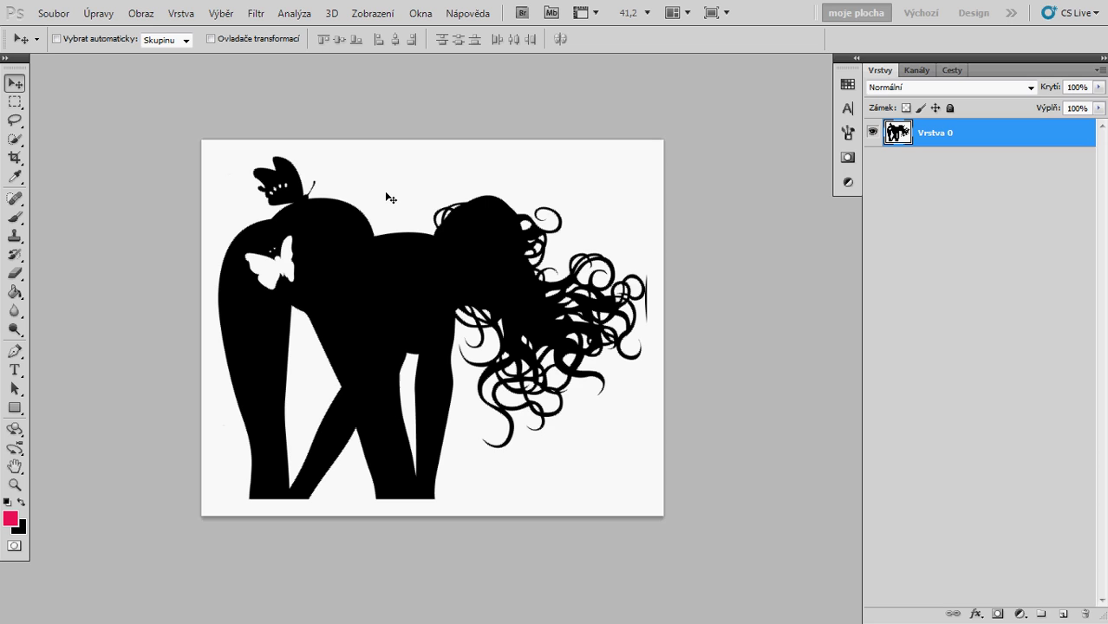
{"action": "key", "text": "e"}
{"action": "left_click", "coordinate": [17, 276]}
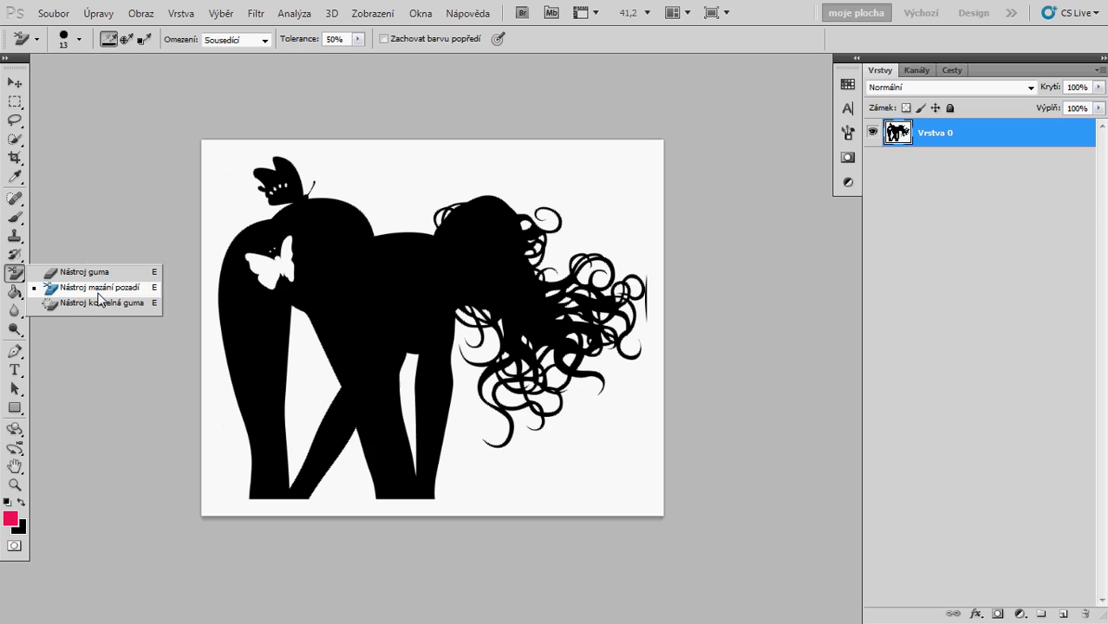
Step: Erase the white background around the silhouette to transparency with the Magic Eraser
{"action": "left_click", "coordinate": [94, 288]}
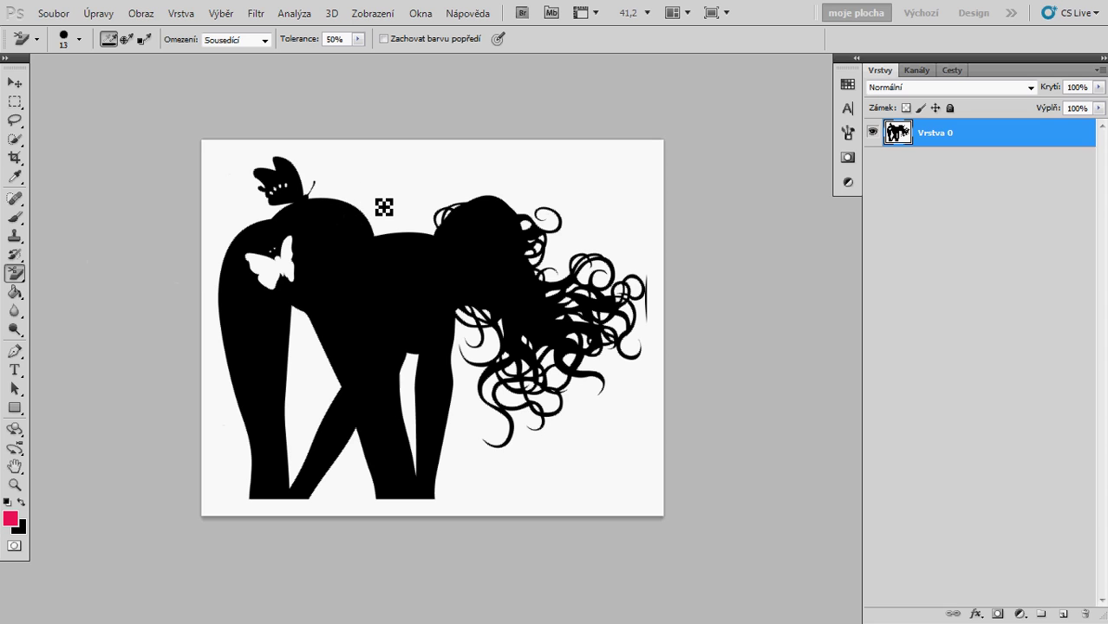
{"action": "key", "text": "shift+e"}
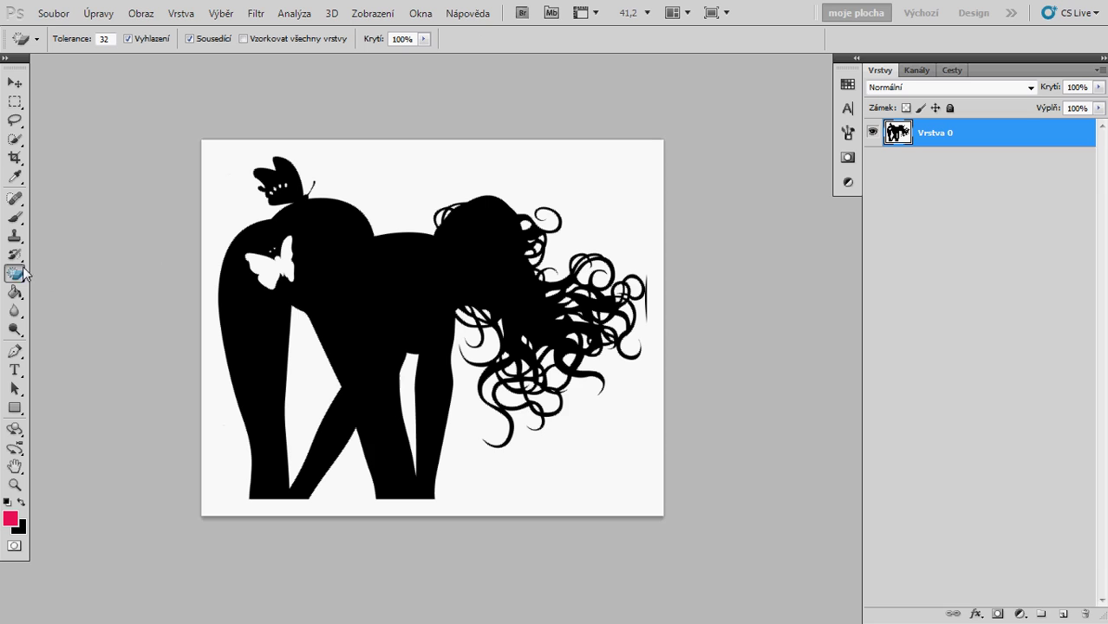
{"action": "right_click", "coordinate": [23, 269]}
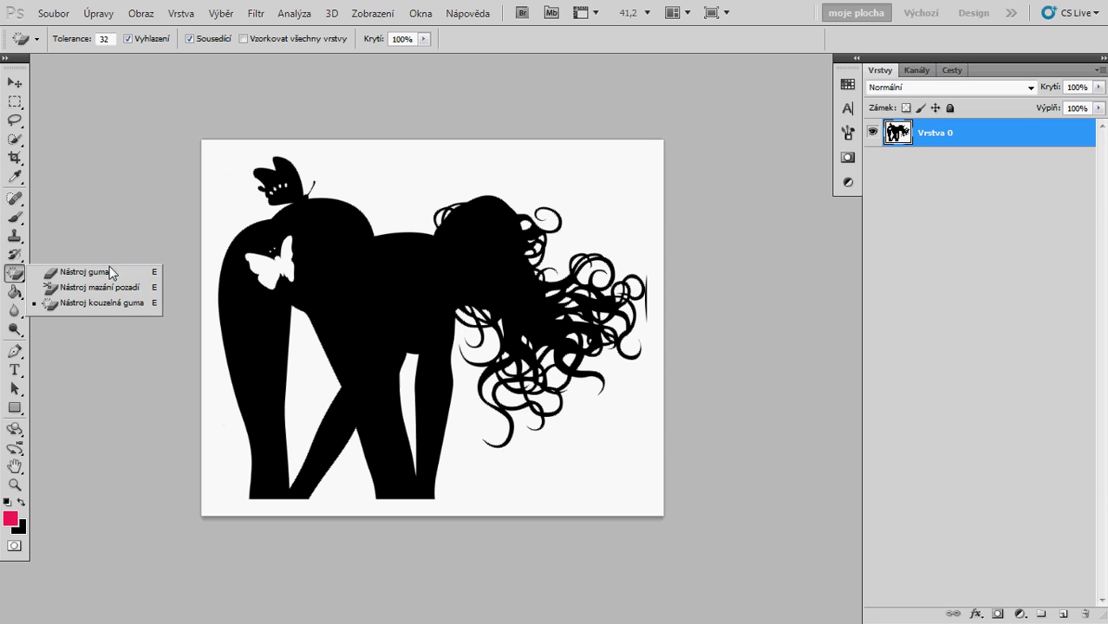
{"action": "left_click", "coordinate": [90, 307]}
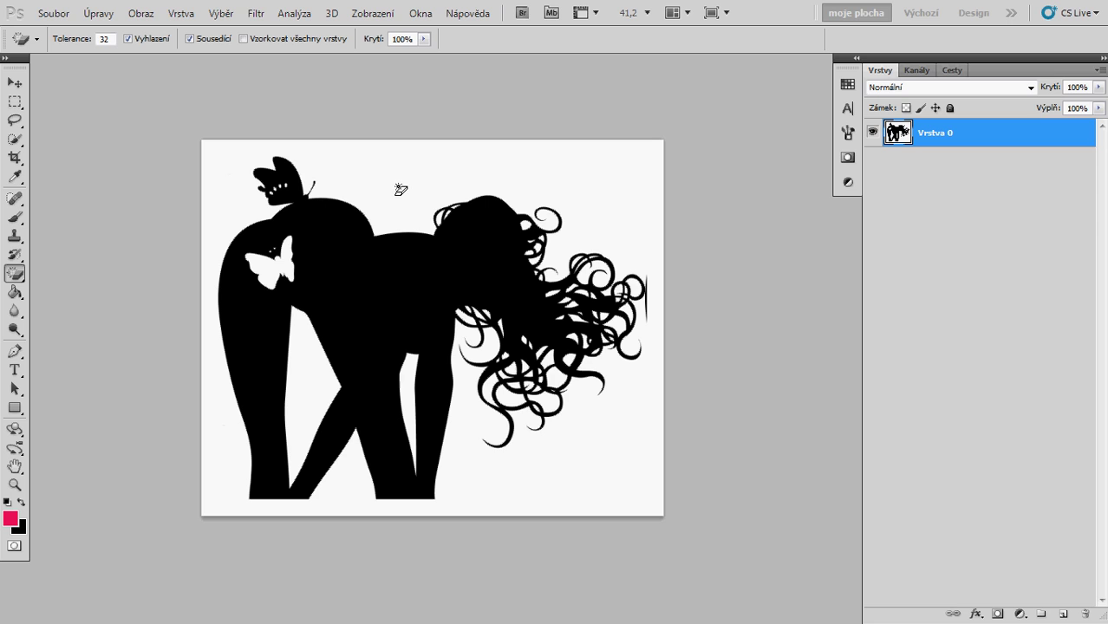
{"action": "left_click", "coordinate": [397, 188]}
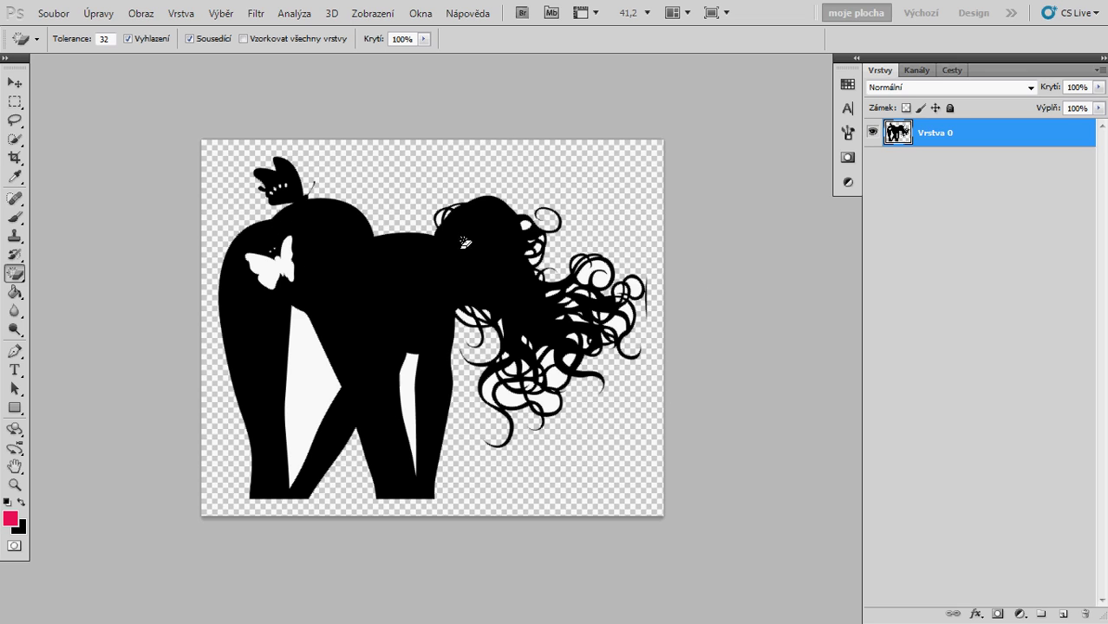
Step: Erase the white gaps between the legs and zoom in on the curly hair
{"action": "left_click", "coordinate": [301, 372]}
{"action": "left_click", "coordinate": [411, 407]}
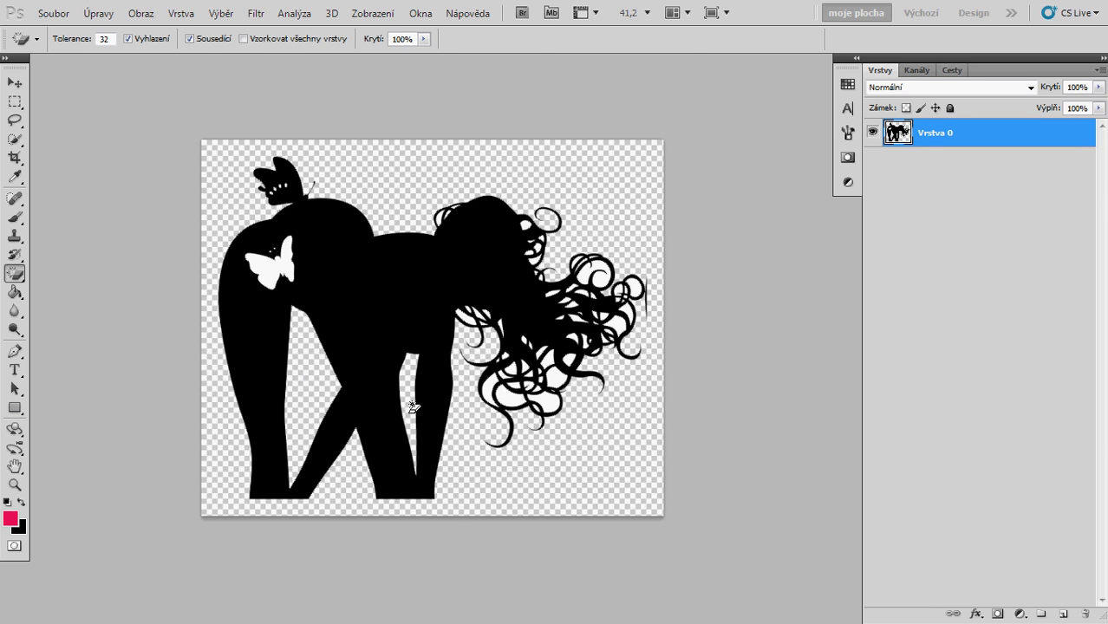
{"action": "key", "text": "z"}
{"action": "left_click_drag", "start_coordinate": [457, 390], "coordinate": [450, 328]}
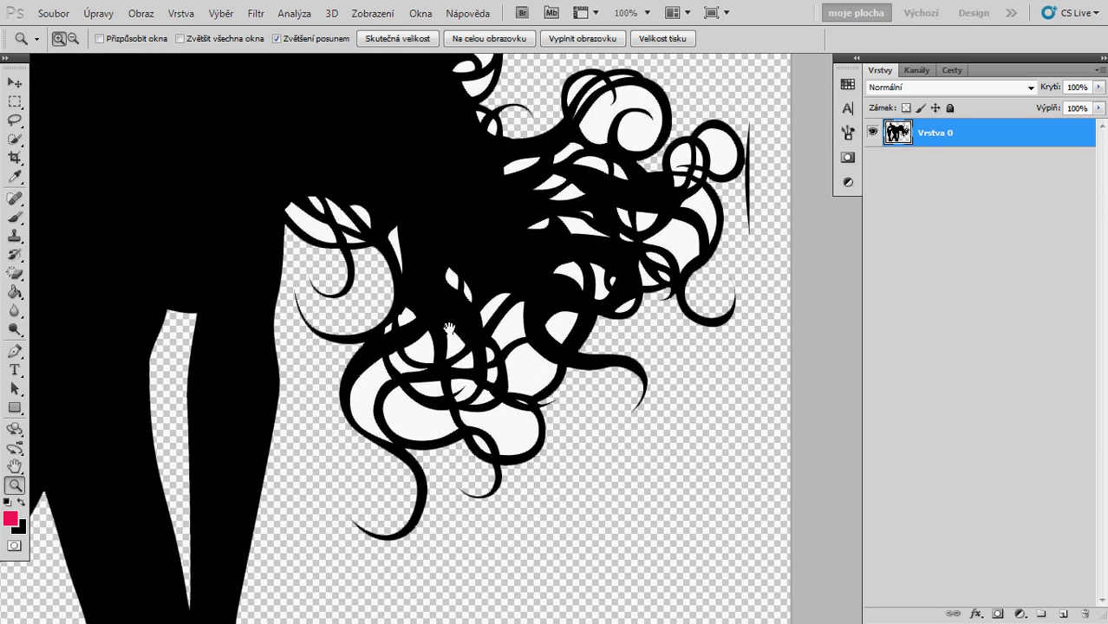
{"action": "key", "text": "e"}
Step: Magic-erase the white patches inside the lower hair loops
{"action": "left_click", "coordinate": [317, 211]}
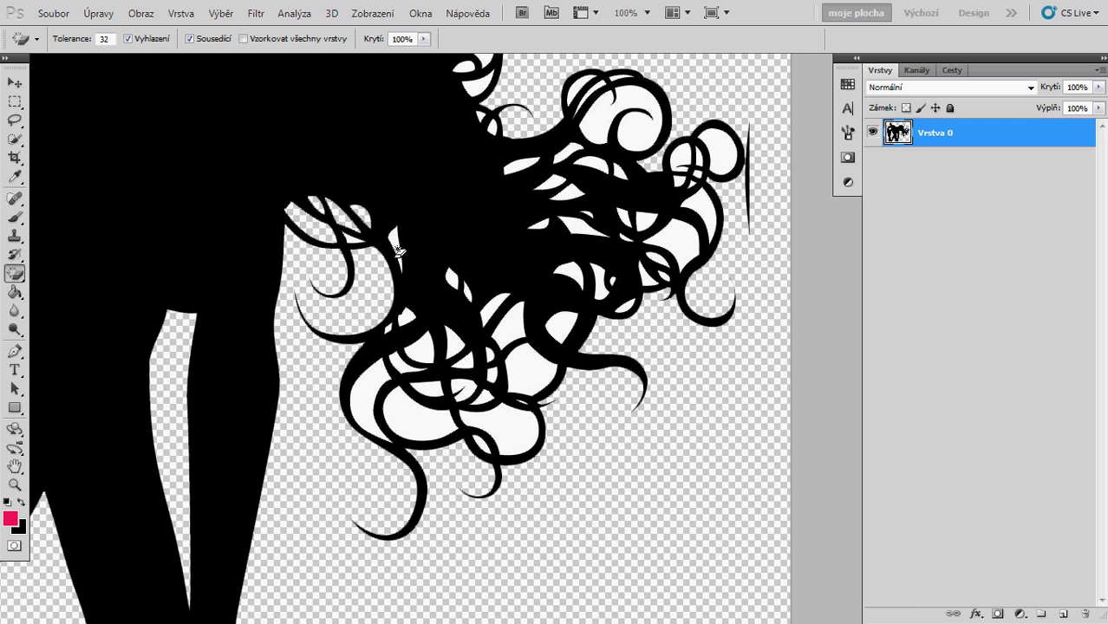
{"action": "left_click", "coordinate": [509, 326]}
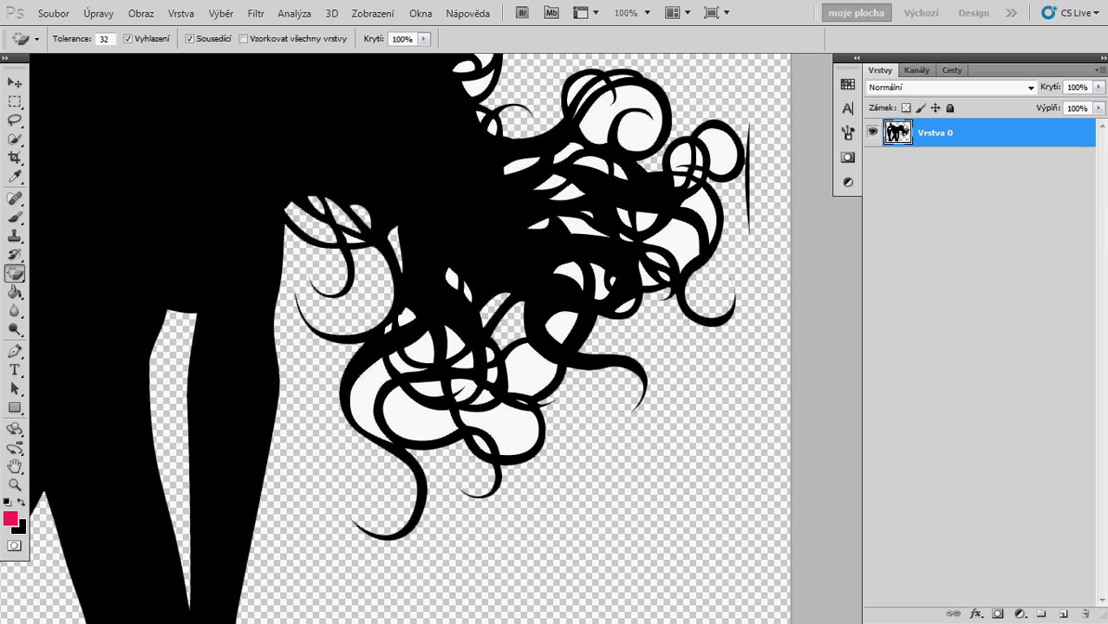
{"action": "left_click", "coordinate": [526, 366]}
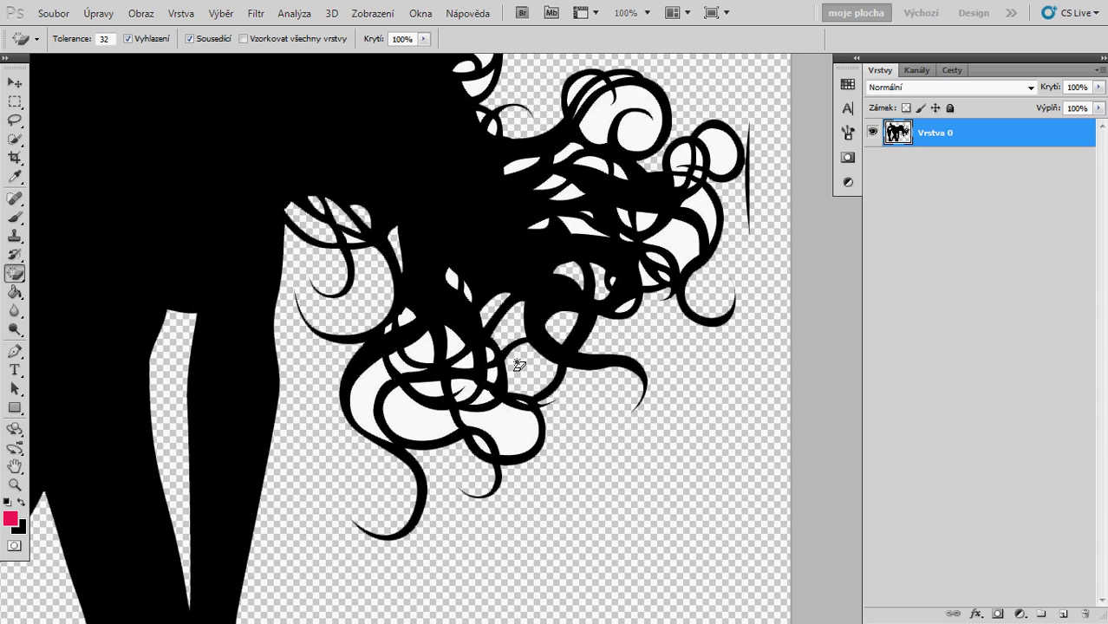
{"action": "left_click", "coordinate": [487, 429]}
{"action": "left_click", "coordinate": [438, 431]}
{"action": "left_click", "coordinate": [367, 400]}
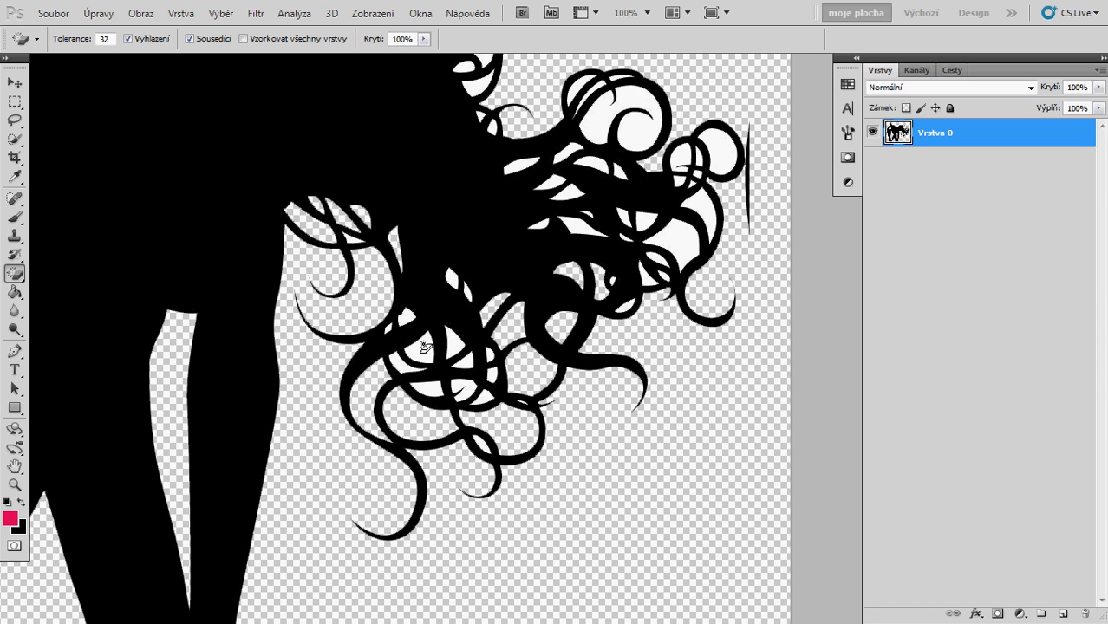
{"action": "left_click", "coordinate": [424, 346]}
{"action": "left_click", "coordinate": [458, 354]}
{"action": "left_click", "coordinate": [438, 394]}
{"action": "left_click", "coordinate": [482, 399]}
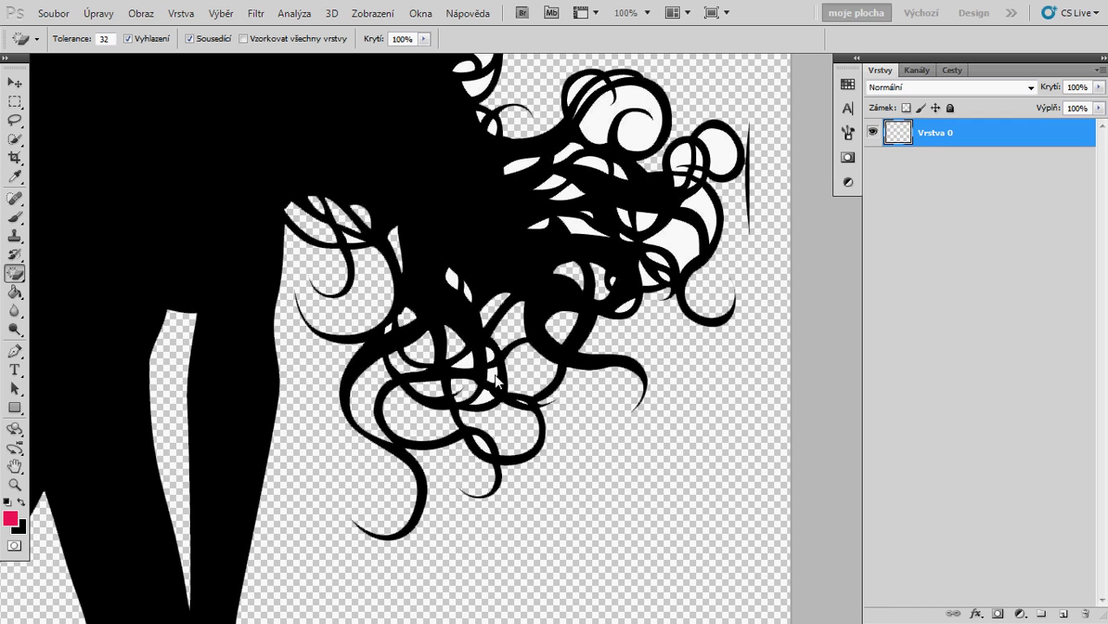
{"action": "left_click", "coordinate": [495, 361]}
{"action": "left_click", "coordinate": [487, 405]}
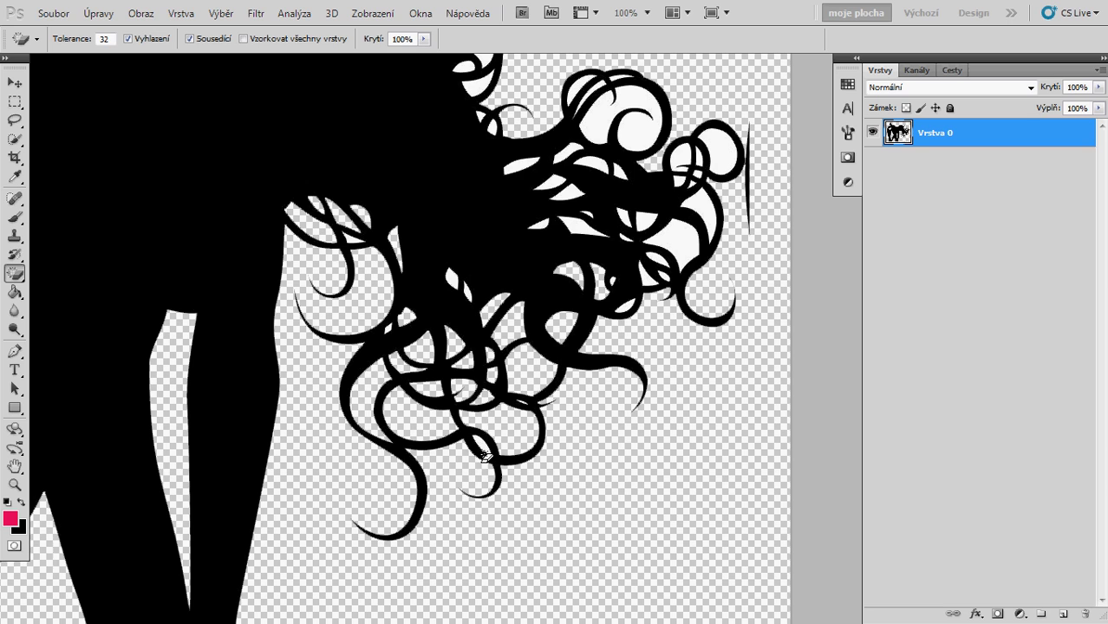
Step: Erase the white inside the right-side hair loops and among the strands
{"action": "scroll", "coordinate": [599, 240], "scroll_direction": "up", "scroll_amount": 3}
{"action": "scroll", "coordinate": [598, 240], "scroll_direction": "up", "scroll_amount": 3}
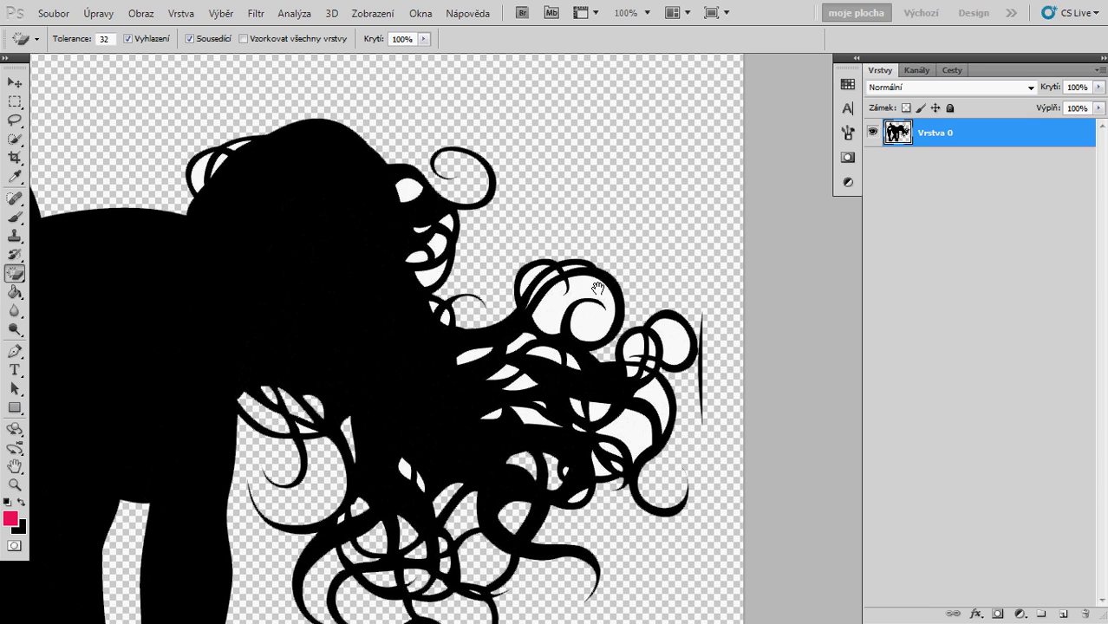
{"action": "scroll", "coordinate": [595, 300], "scroll_direction": "up", "scroll_amount": 2}
{"action": "left_click", "coordinate": [594, 300]}
{"action": "left_click", "coordinate": [669, 340]}
{"action": "left_click", "coordinate": [644, 360]}
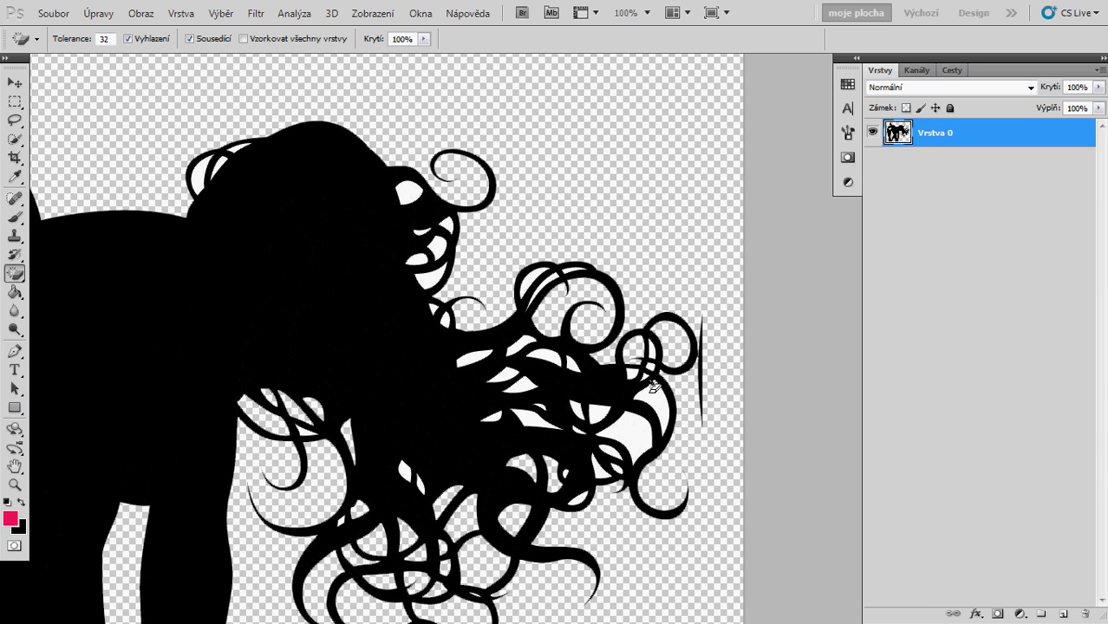
{"action": "left_click", "coordinate": [639, 436]}
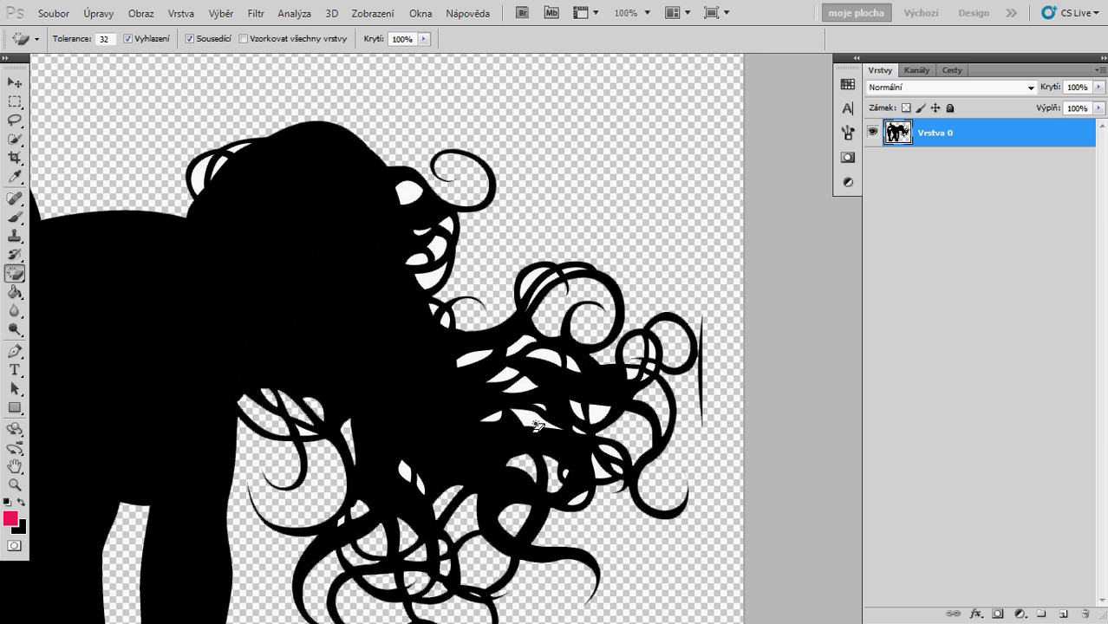
{"action": "left_click", "coordinate": [512, 385]}
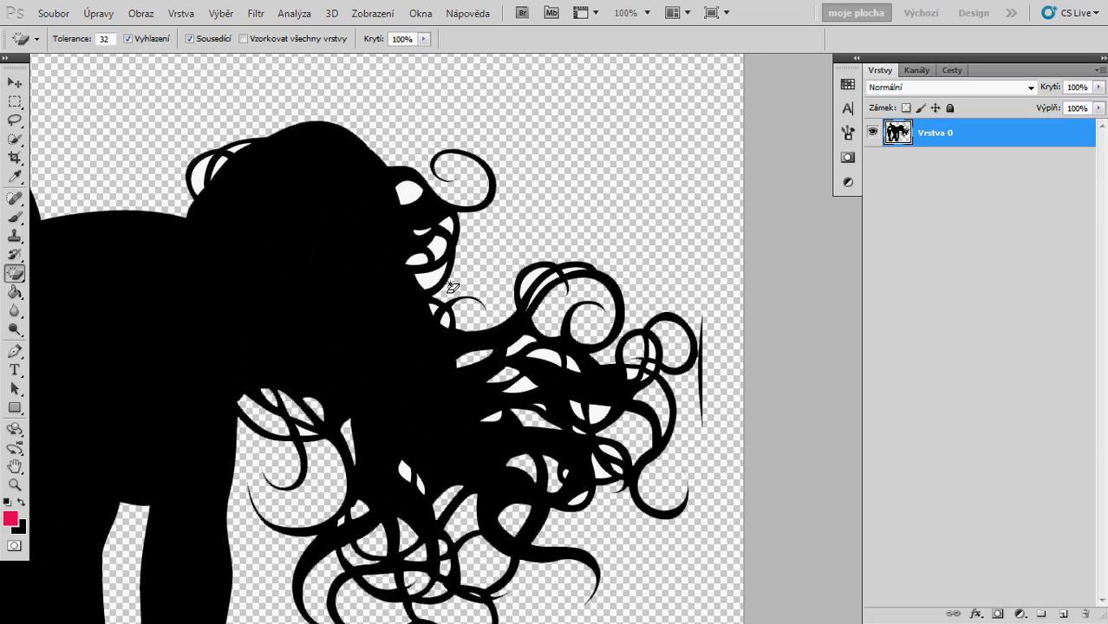
{"action": "left_click_drag", "start_coordinate": [408, 198], "coordinate": [481, 189]}
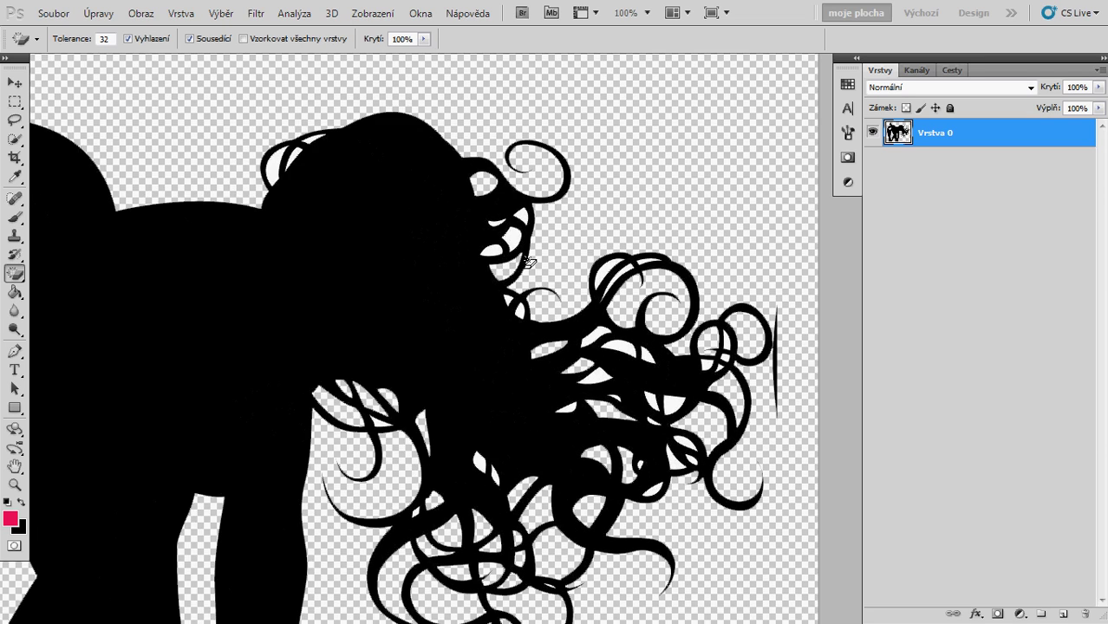
Step: Zoom out to 47.3% so the entire silhouette canvas is visible for cropping
{"action": "key", "text": "z"}
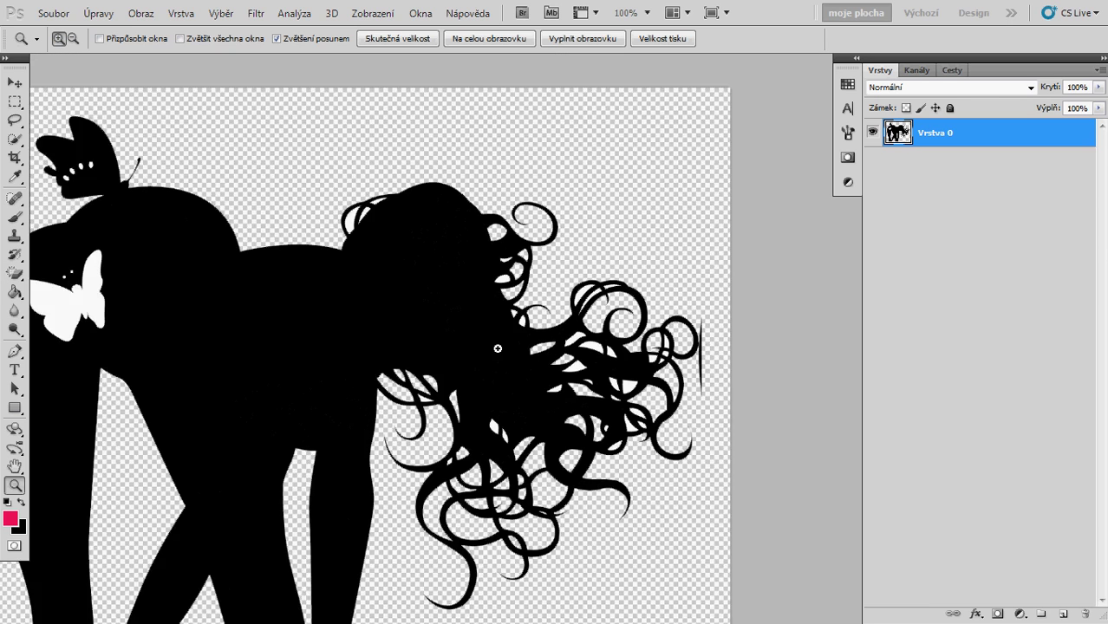
{"action": "left_click_drag", "start_coordinate": [530, 224], "coordinate": [478, 385]}
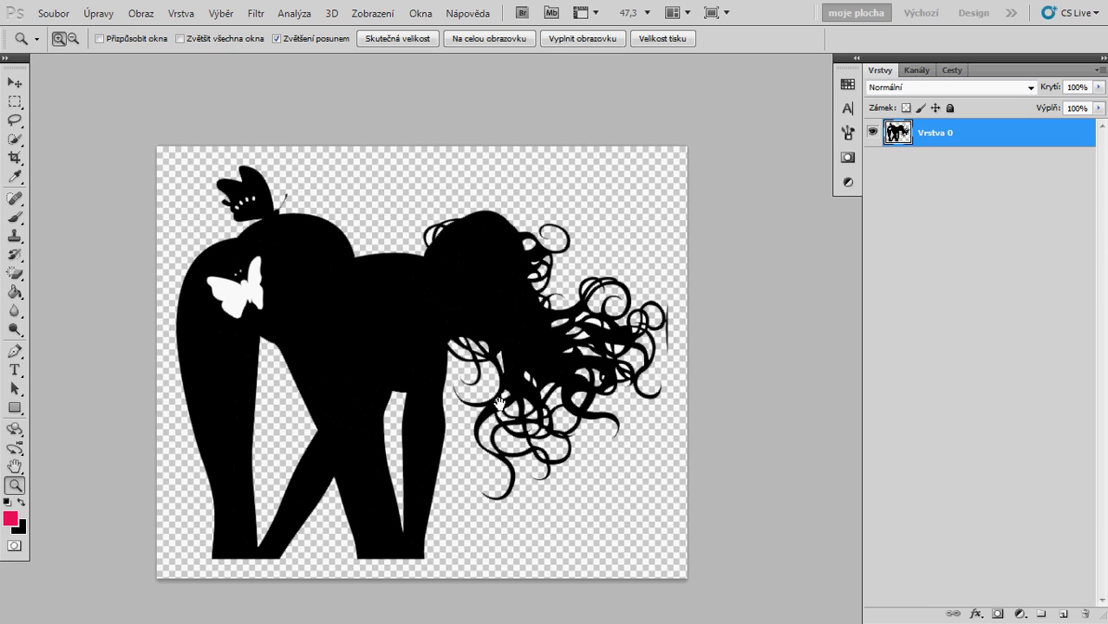
{"action": "scroll", "coordinate": [474, 391], "scroll_direction": "down", "scroll_amount": 1}
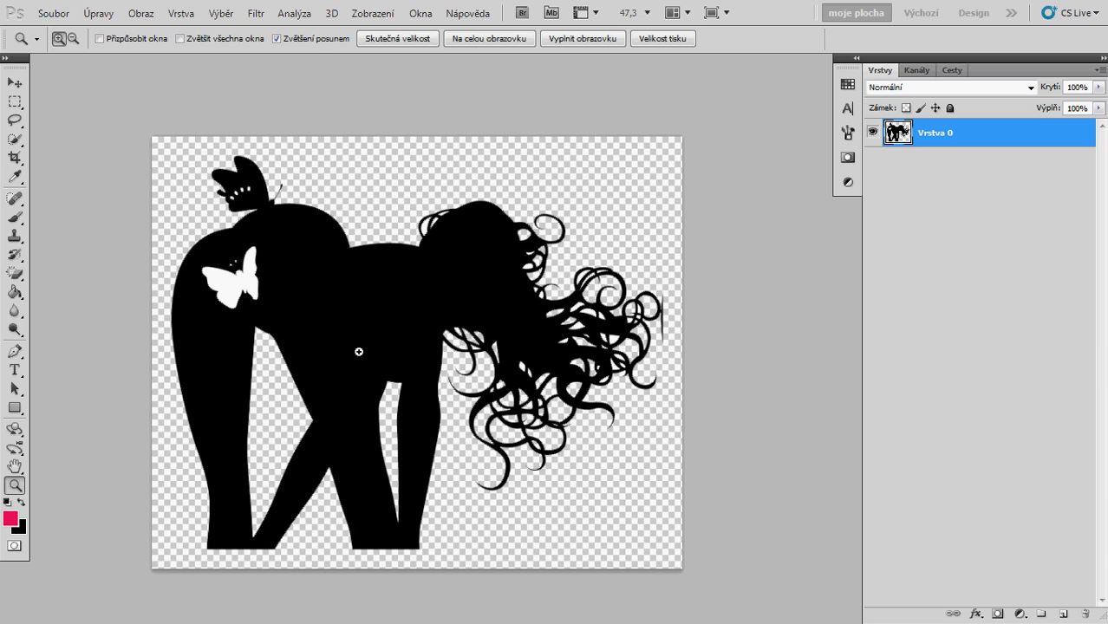
{"action": "key", "text": "c"}
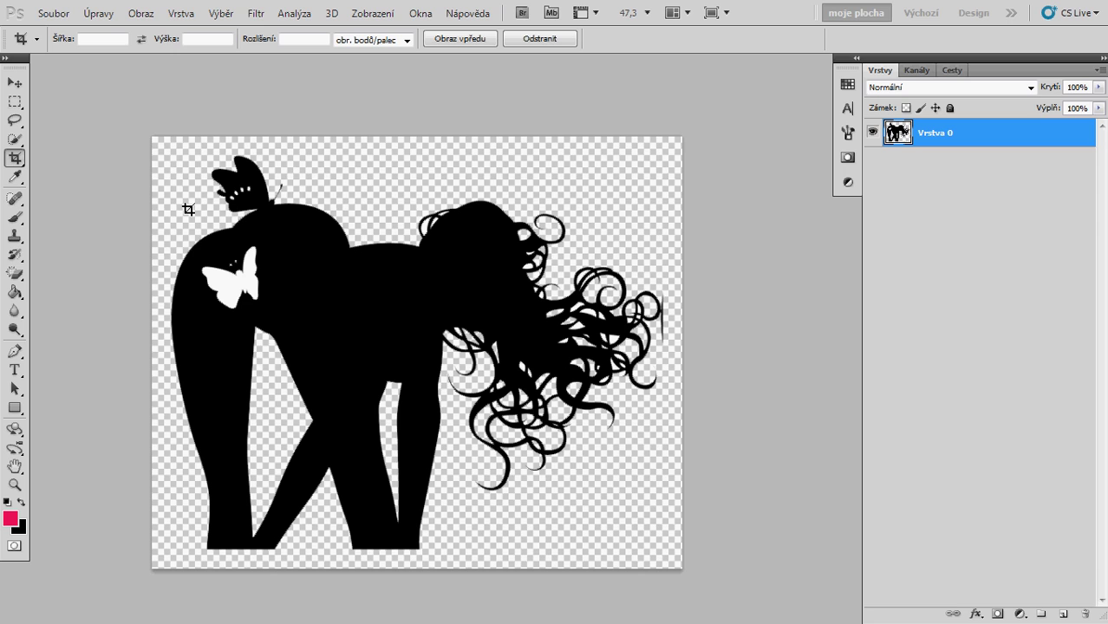
Step: Crop the canvas so it ends at the silhouette's feet, removing the empty bottom strip
{"action": "mouse_move", "coordinate": [153, 137]}
{"action": "left_mouse_down"}
{"action": "mouse_move", "coordinate": [791, 531]}
{"action": "mouse_move", "coordinate": [789, 553]}
{"action": "left_mouse_up"}
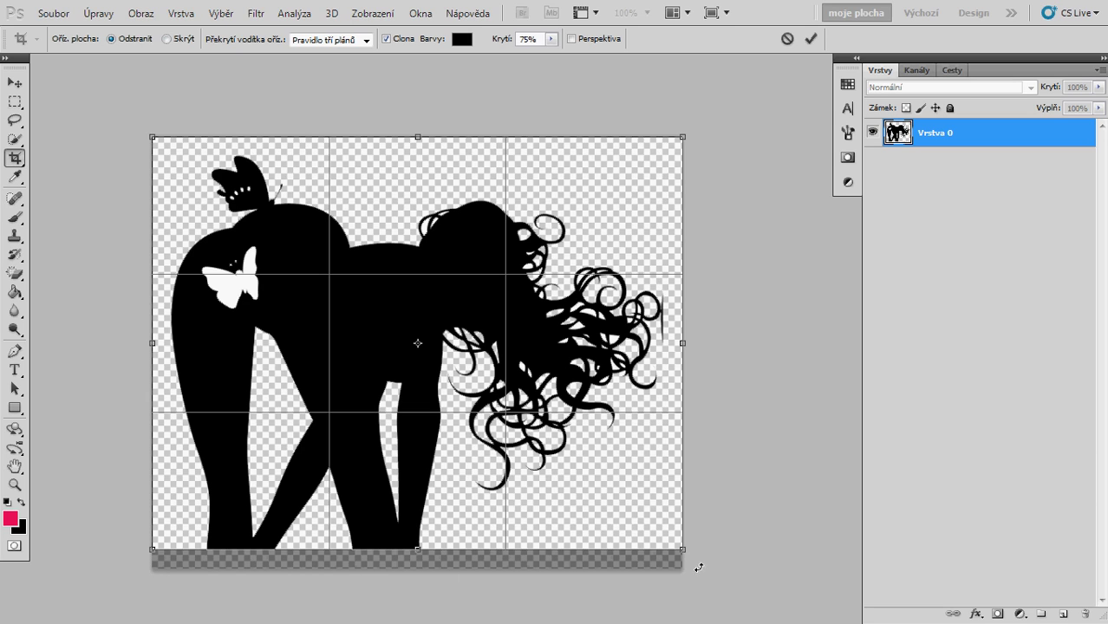
{"action": "double_click", "coordinate": [527, 297]}
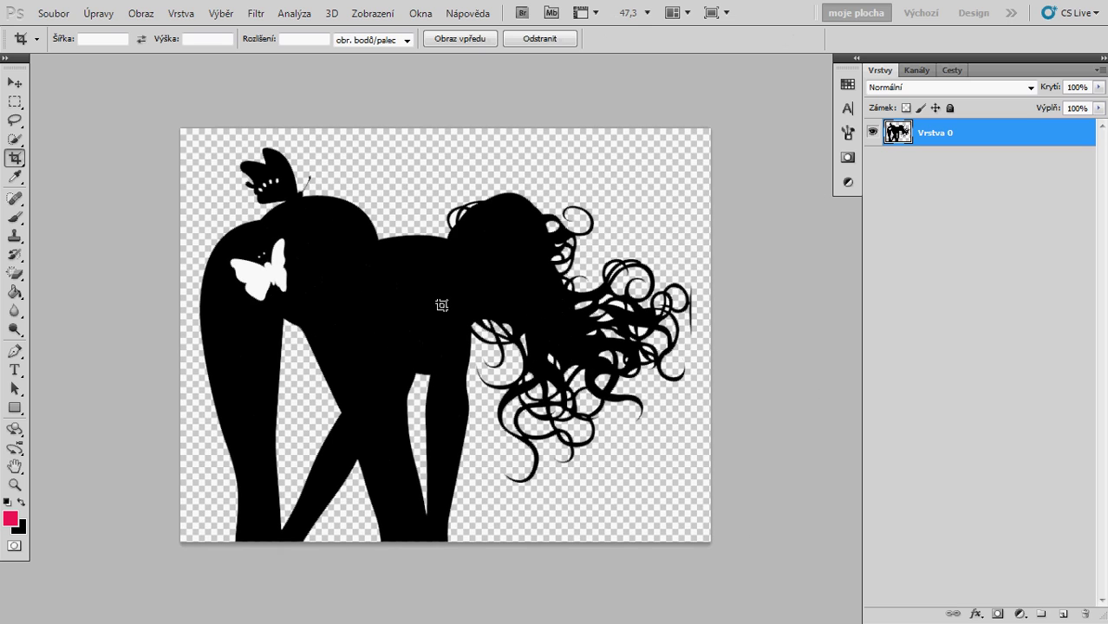
{"action": "left_click_drag", "start_coordinate": [469, 293], "coordinate": [457, 291]}
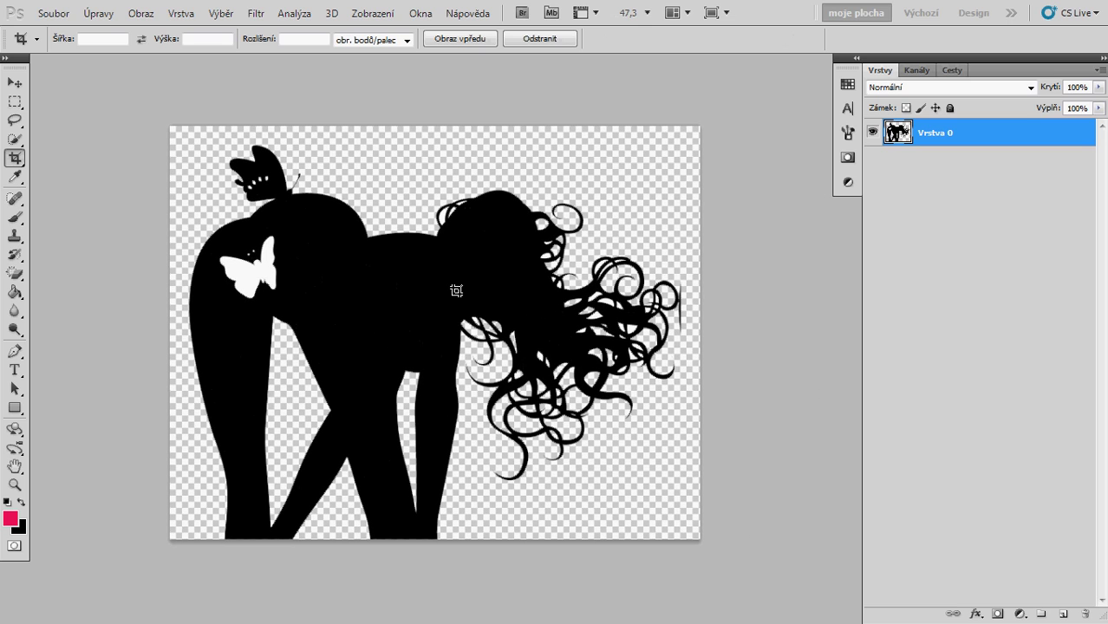
{"action": "key", "text": "v"}
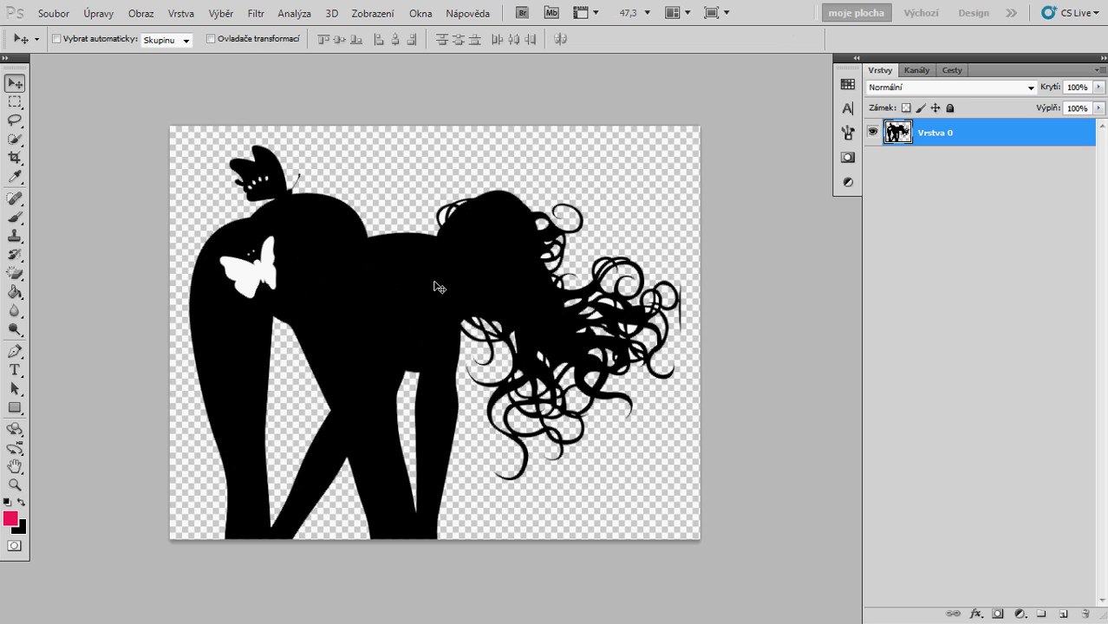
{"action": "left_click_drag", "start_coordinate": [432, 287], "coordinate": [427, 284]}
{"action": "left_click", "coordinate": [59, 16]}
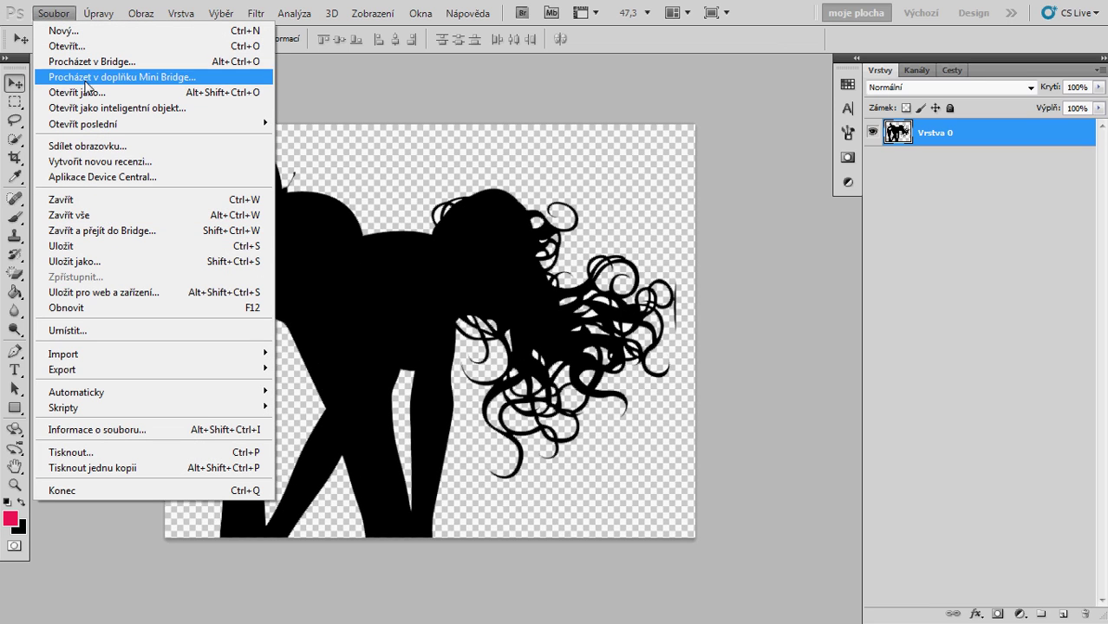
Step: Save the silhouette to the desktop (Plocha) as JPEG file obrazek1.jpg
{"action": "left_click", "coordinate": [100, 260]}
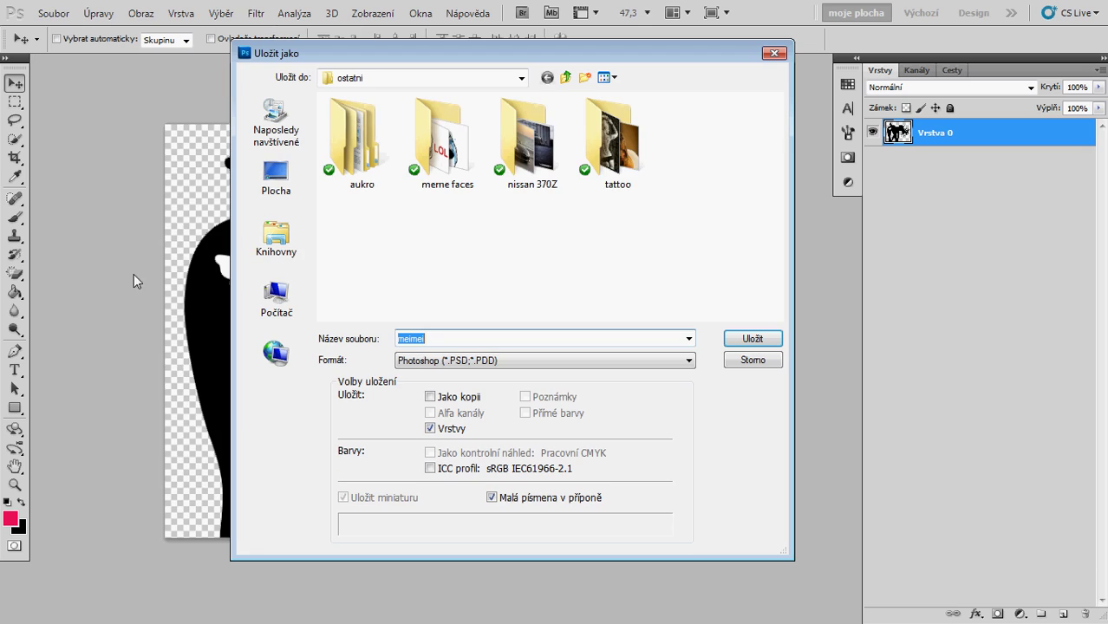
{"action": "left_click", "coordinate": [277, 182]}
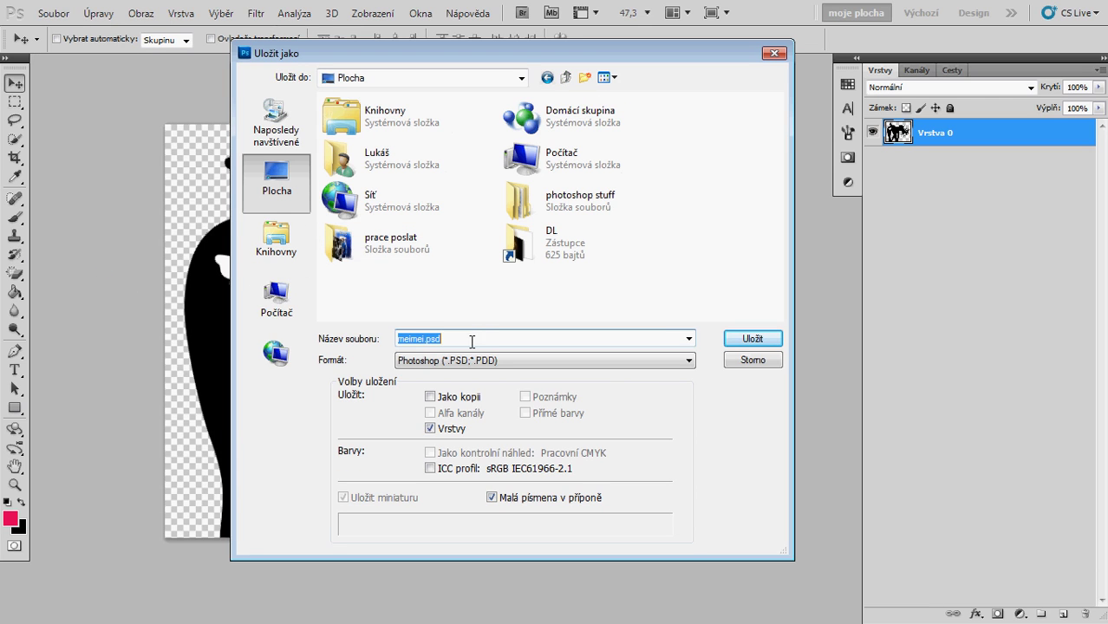
{"action": "type", "text": "obrazek jpg"}
{"action": "left_click", "coordinate": [598, 363]}
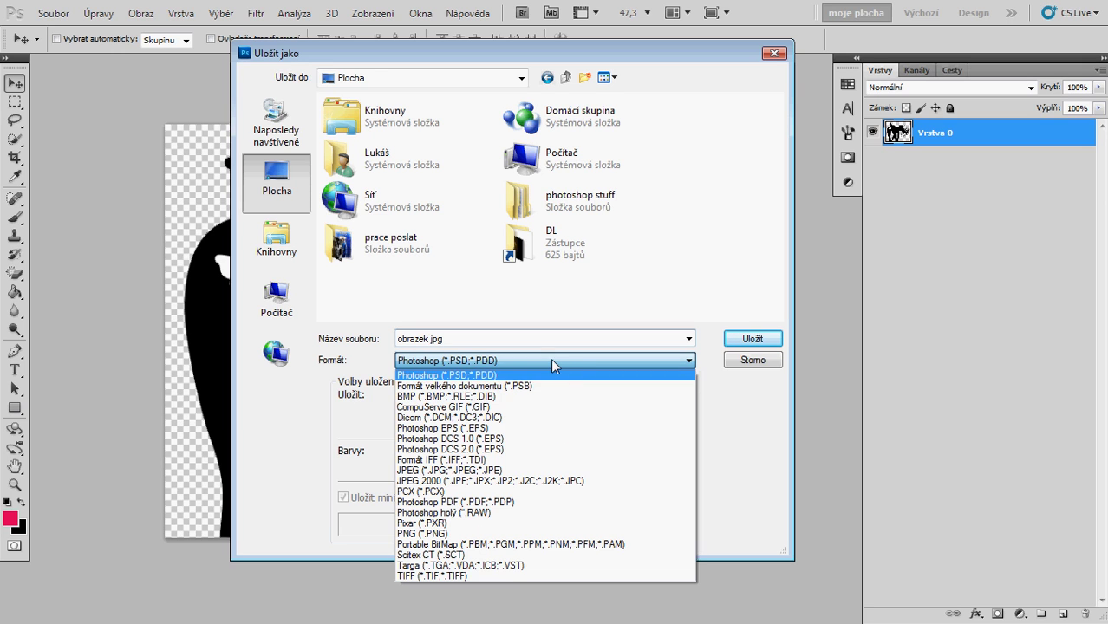
{"action": "left_click", "coordinate": [442, 470]}
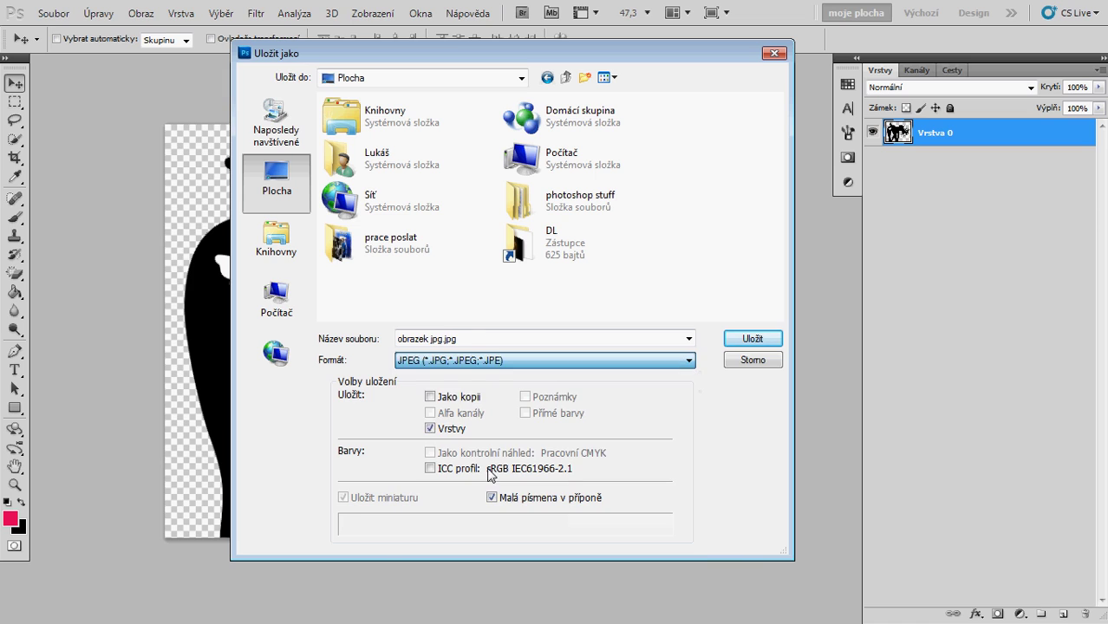
{"action": "left_click", "coordinate": [436, 344]}
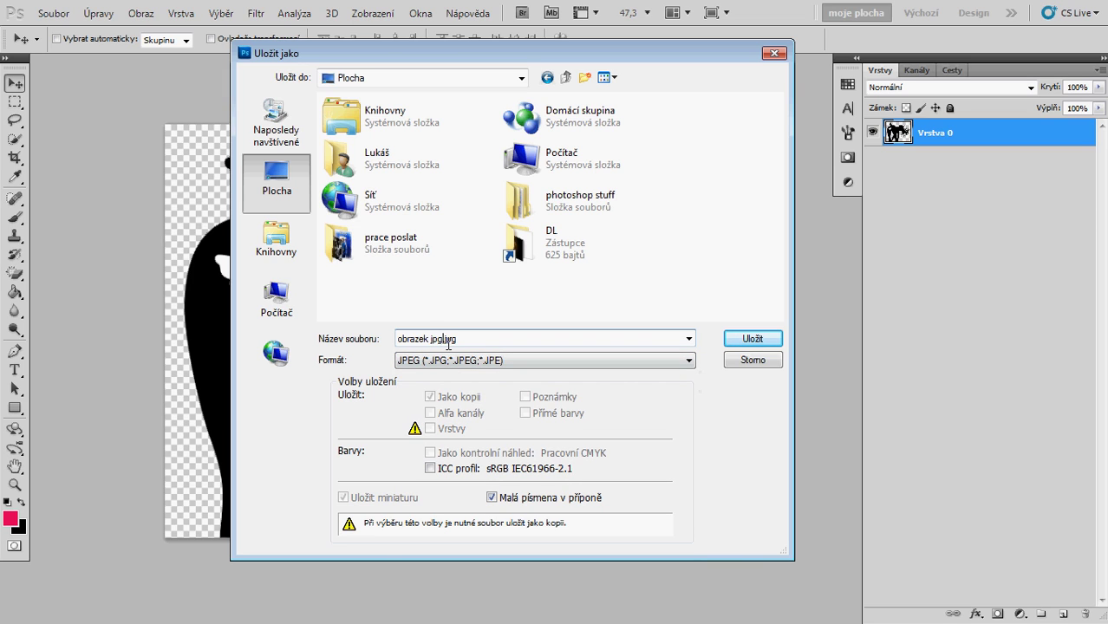
{"action": "type", "text": "1"}
{"action": "left_click", "coordinate": [739, 336]}
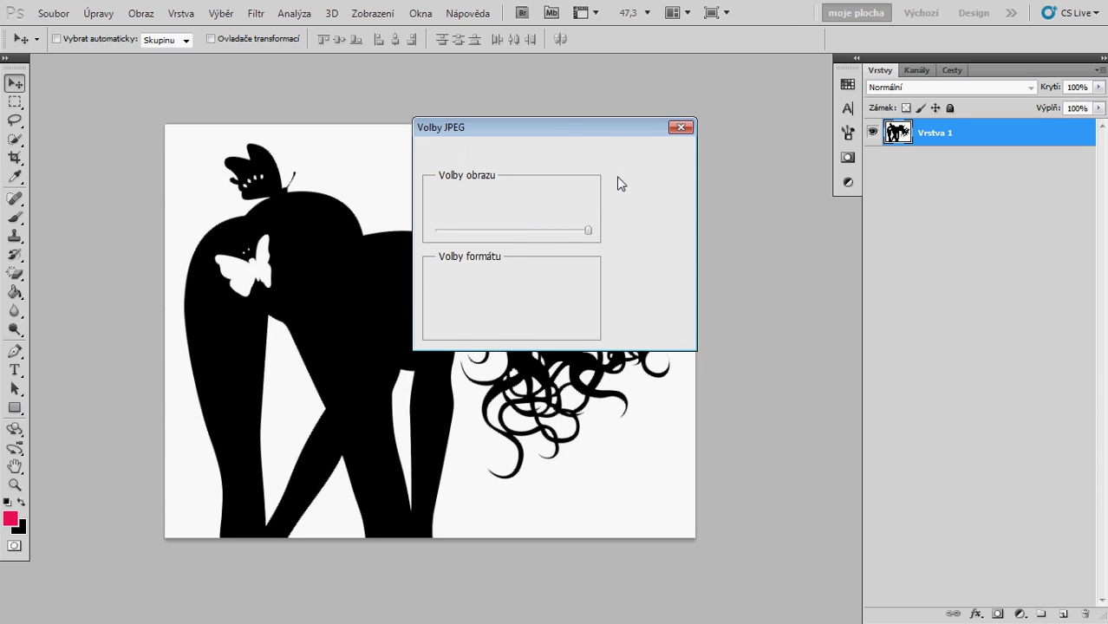
Step: Save a PNG copy named obrazek2 to the desktop and accept the PNG options
{"action": "left_click", "coordinate": [53, 13]}
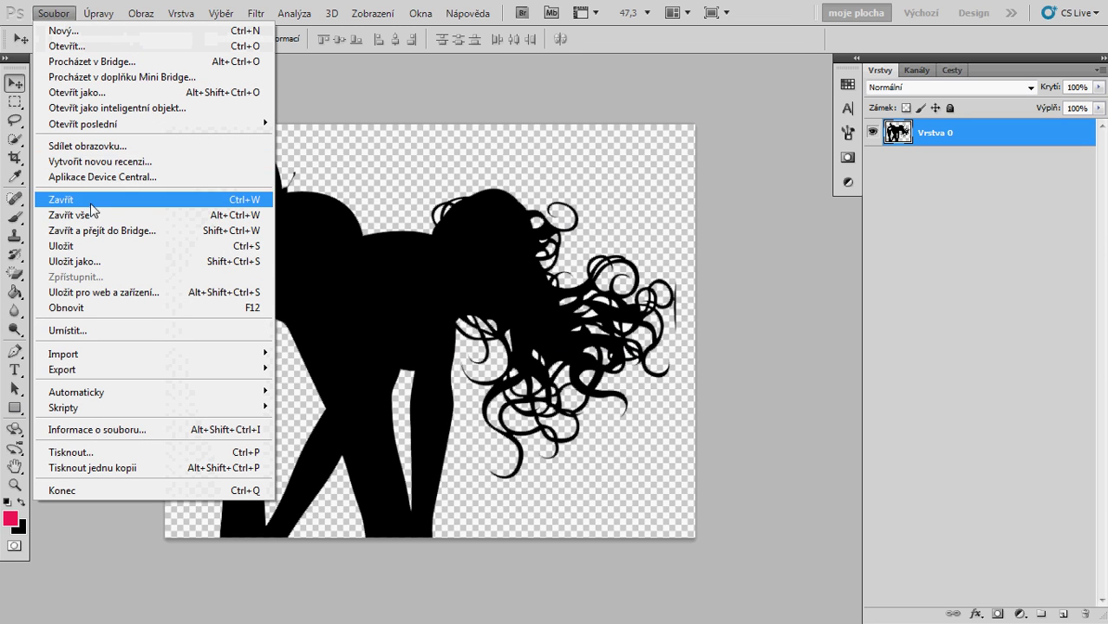
{"action": "left_click", "coordinate": [88, 261]}
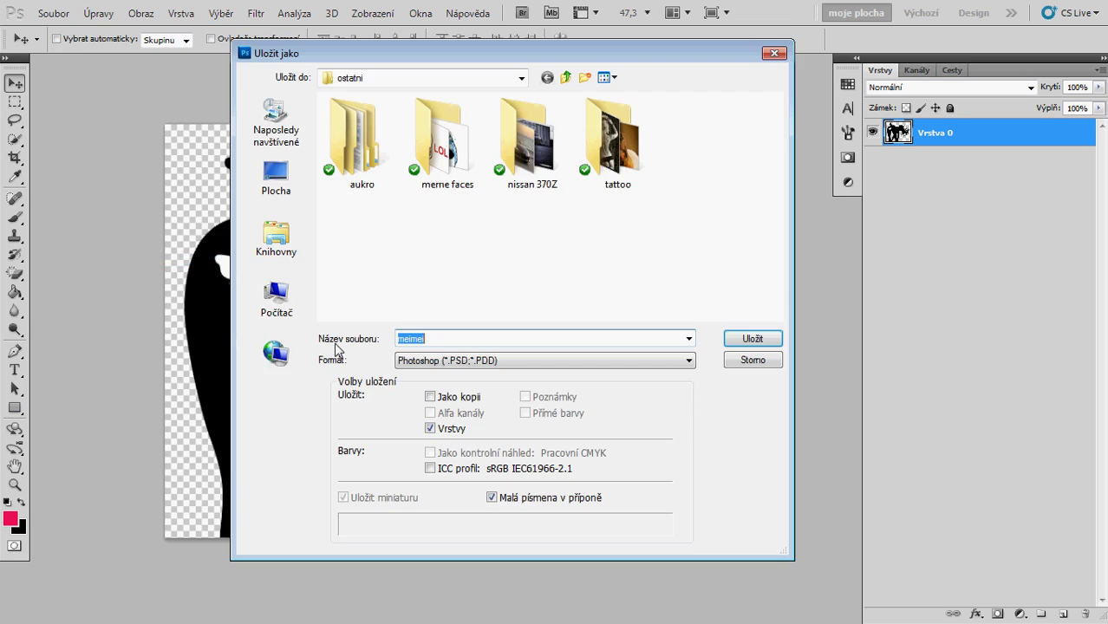
{"action": "left_click", "coordinate": [295, 191]}
{"action": "left_click", "coordinate": [464, 363]}
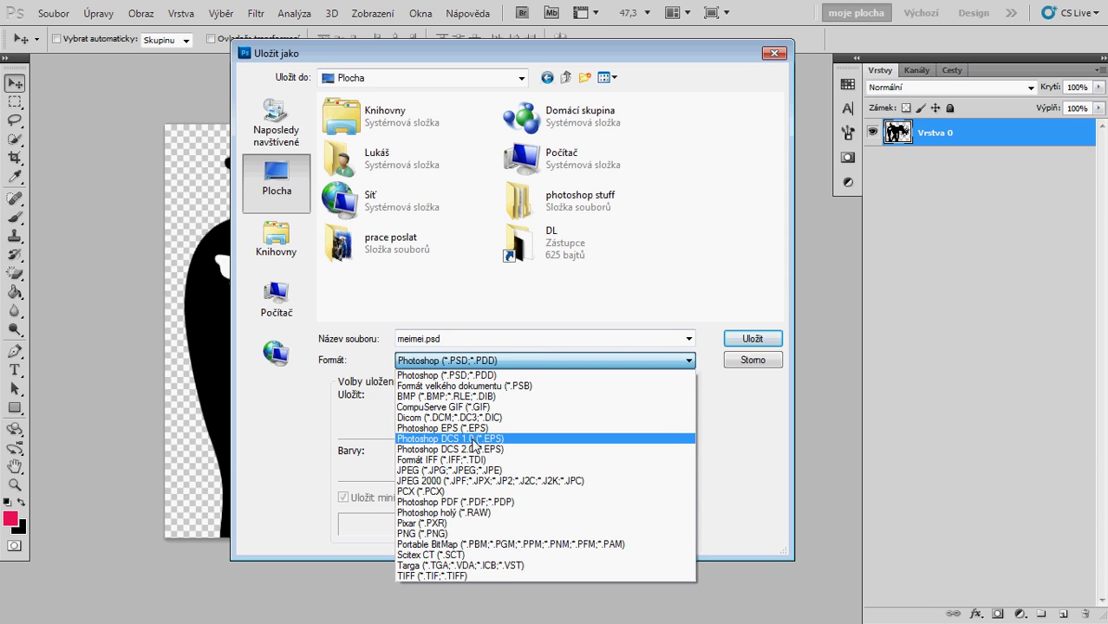
{"action": "left_click", "coordinate": [455, 534]}
{"action": "left_click", "coordinate": [462, 340]}
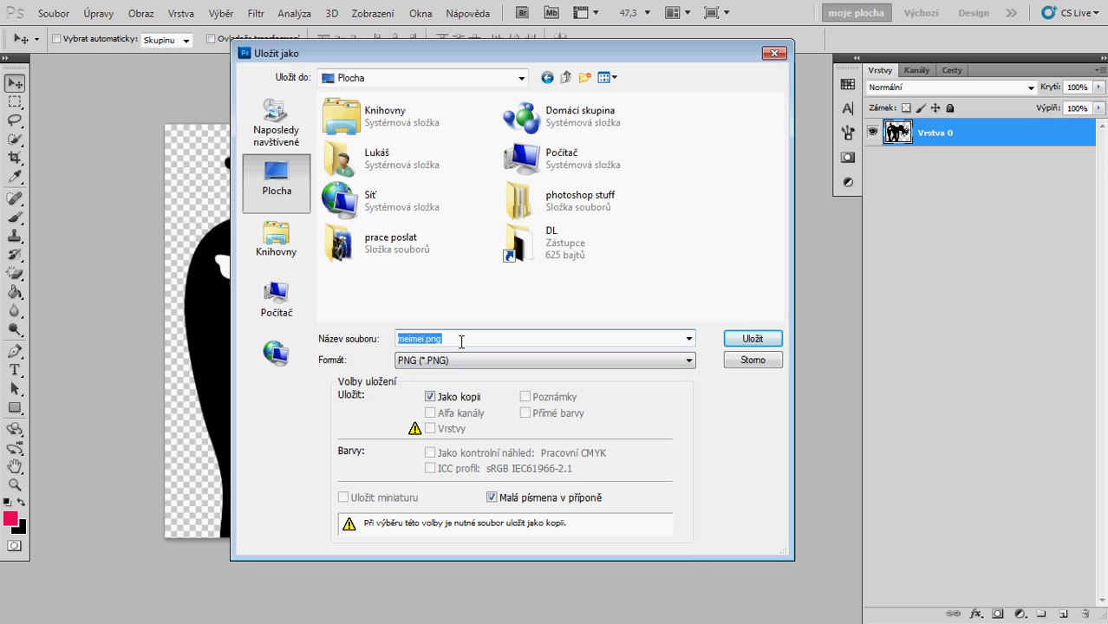
{"action": "type", "text": "obrazek2"}
{"action": "key", "text": "Return"}
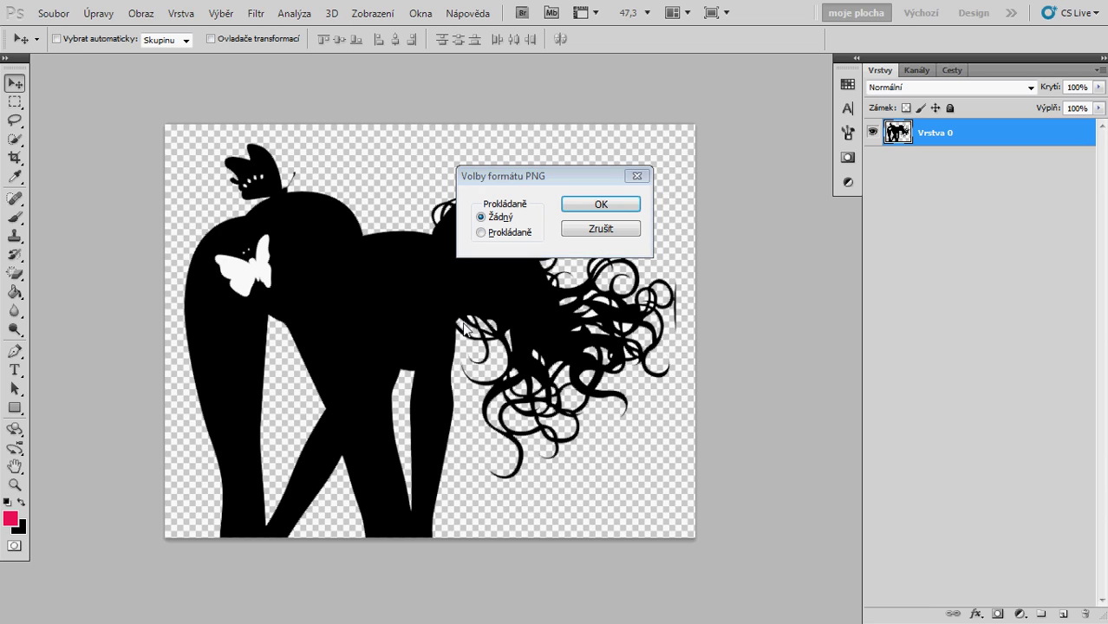
{"action": "left_click", "coordinate": [606, 204]}
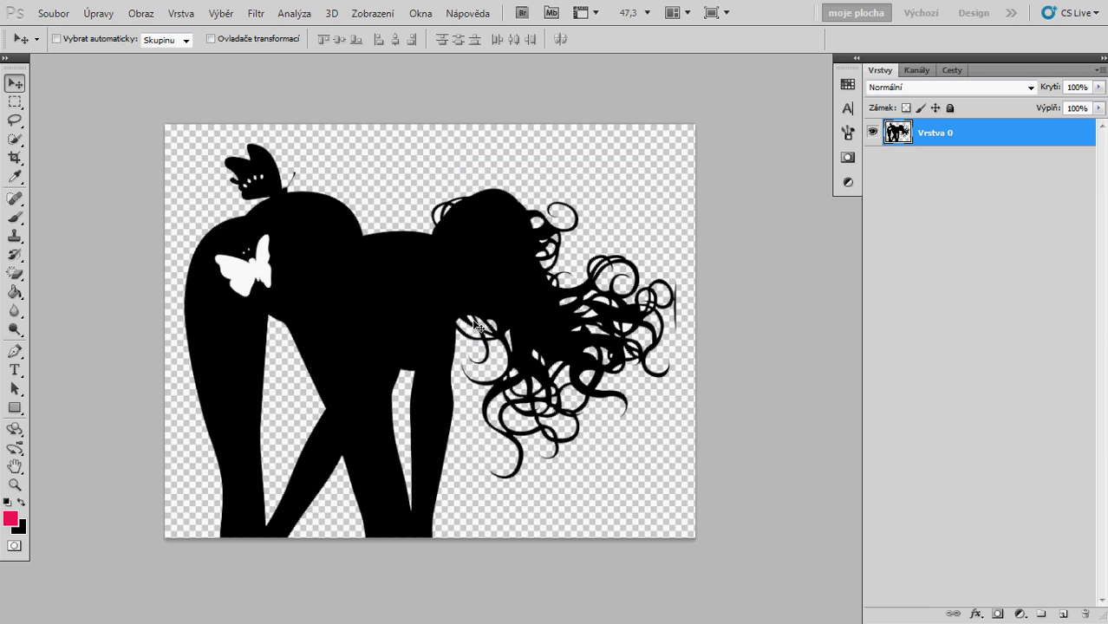
{"action": "key", "text": "ctrl+n"}
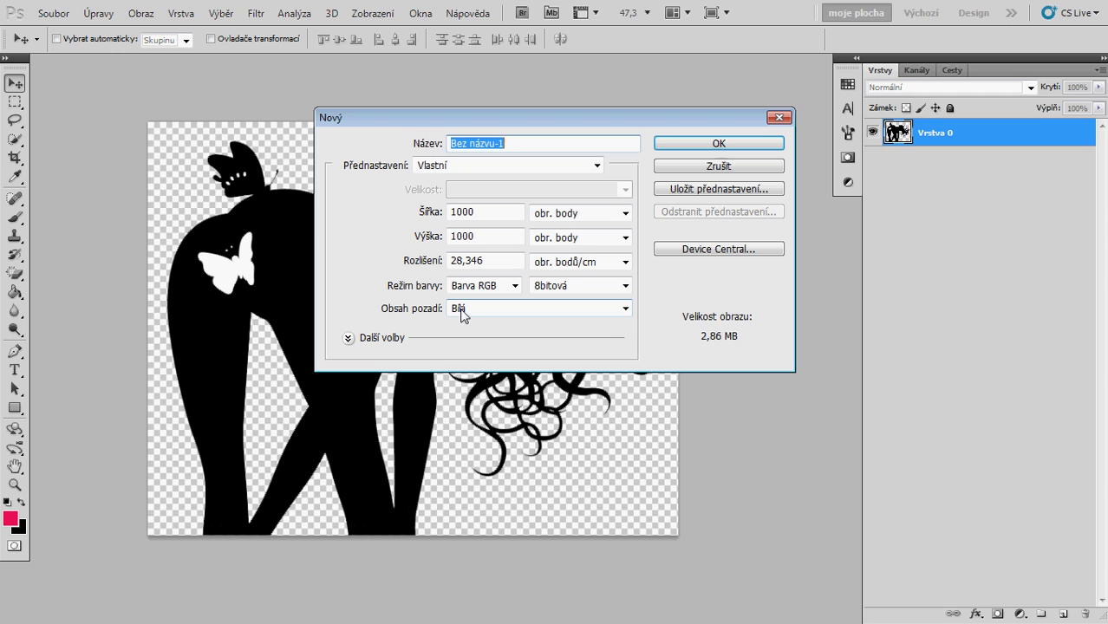
Step: Create a 1000×1000 document, unlock its background layer and hide it
{"action": "left_click", "coordinate": [683, 145]}
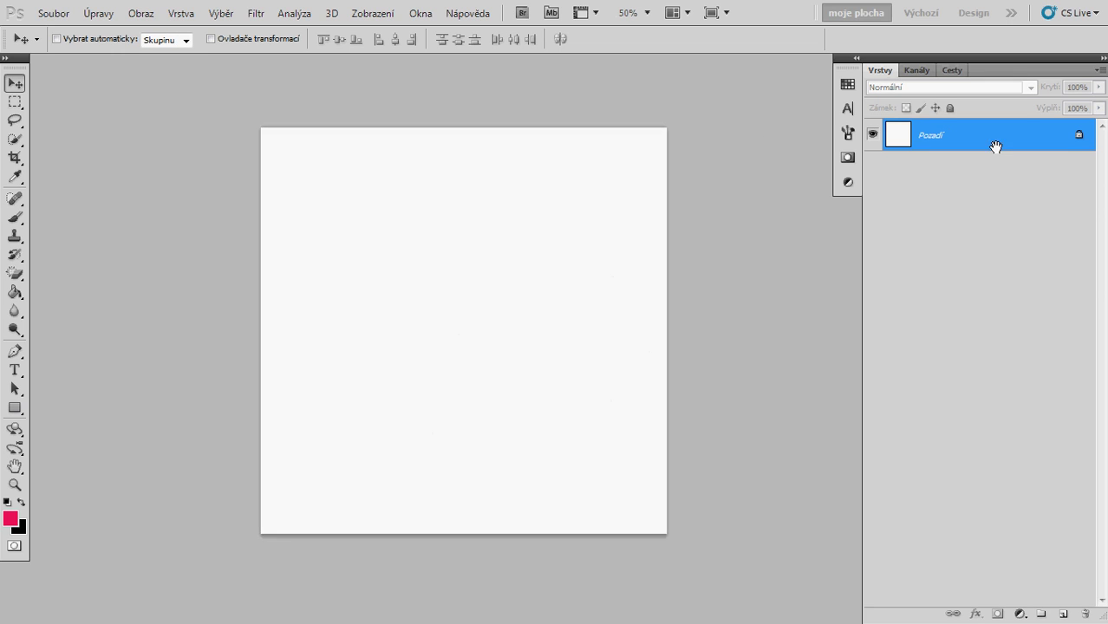
{"action": "double_click", "coordinate": [1015, 140]}
{"action": "key", "text": "Return"}
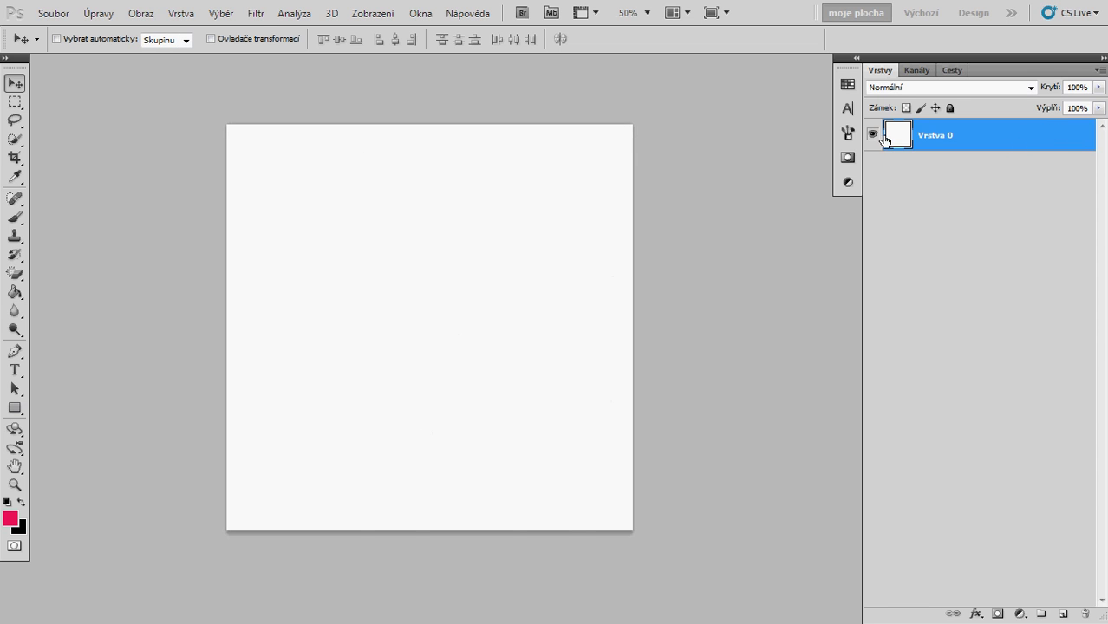
{"action": "left_click", "coordinate": [873, 133]}
{"action": "key", "text": "alt+Tab"}
{"action": "key", "text": "alt+Tab"}
{"action": "key", "text": "alt+Tab"}
{"action": "key", "text": "alt+Tab"}
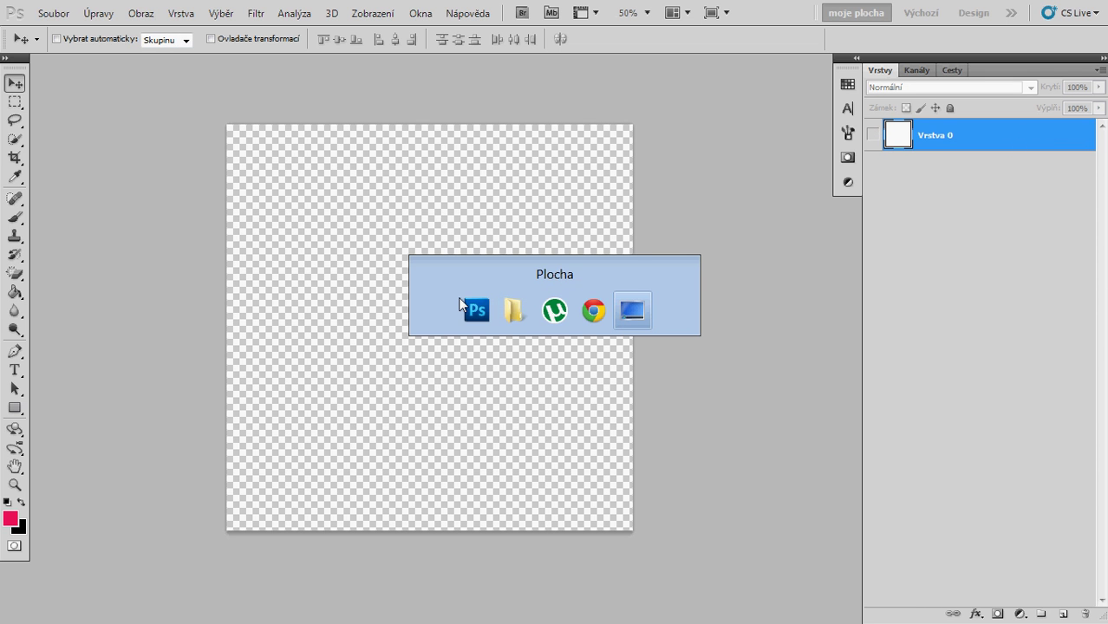
Step: Place obrazek1 into the canvas, scaled to about 59%, in the upper left
{"action": "mouse_move", "coordinate": [29, 113]}
{"action": "left_mouse_down"}
{"action": "mouse_move", "coordinate": [246, 397]}
{"action": "mouse_move", "coordinate": [337, 339]}
{"action": "left_mouse_up"}
{"action": "left_click_drag", "start_coordinate": [452, 202], "coordinate": [432, 187]}
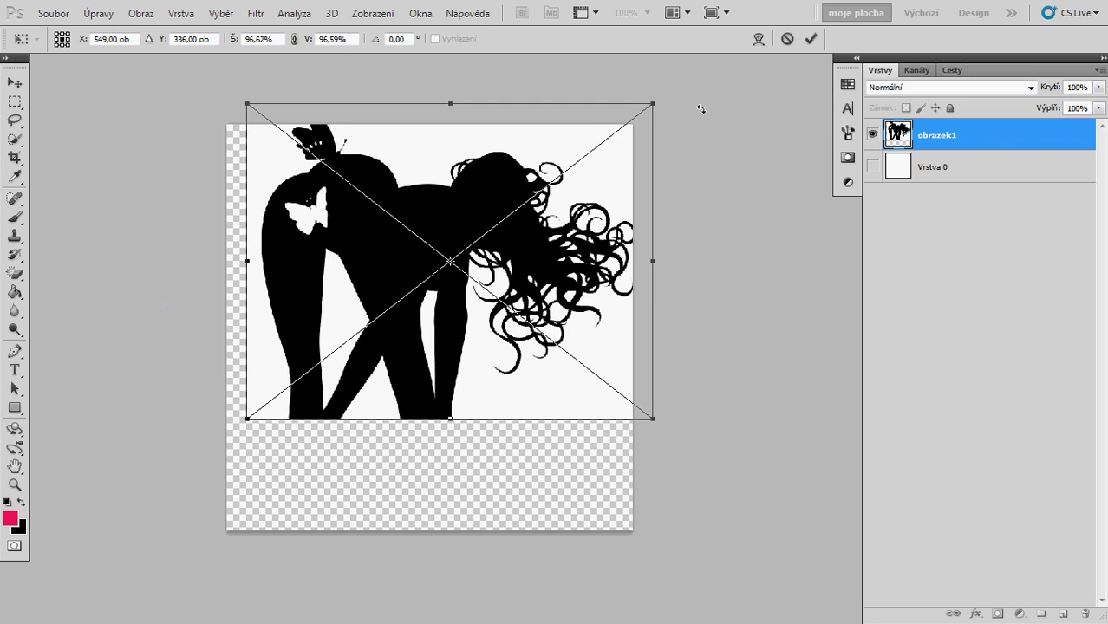
{"action": "left_click_drag", "start_coordinate": [657, 106], "coordinate": [501, 228]}
{"action": "left_click_drag", "start_coordinate": [358, 275], "coordinate": [346, 190]}
{"action": "key", "text": "Return"}
Step: Place obrazek2 scaled to about 60% in the lower half of the canvas
{"action": "key", "text": "alt+Tab"}
{"action": "key", "text": "alt+Tab"}
{"action": "key", "text": "alt+Tab"}
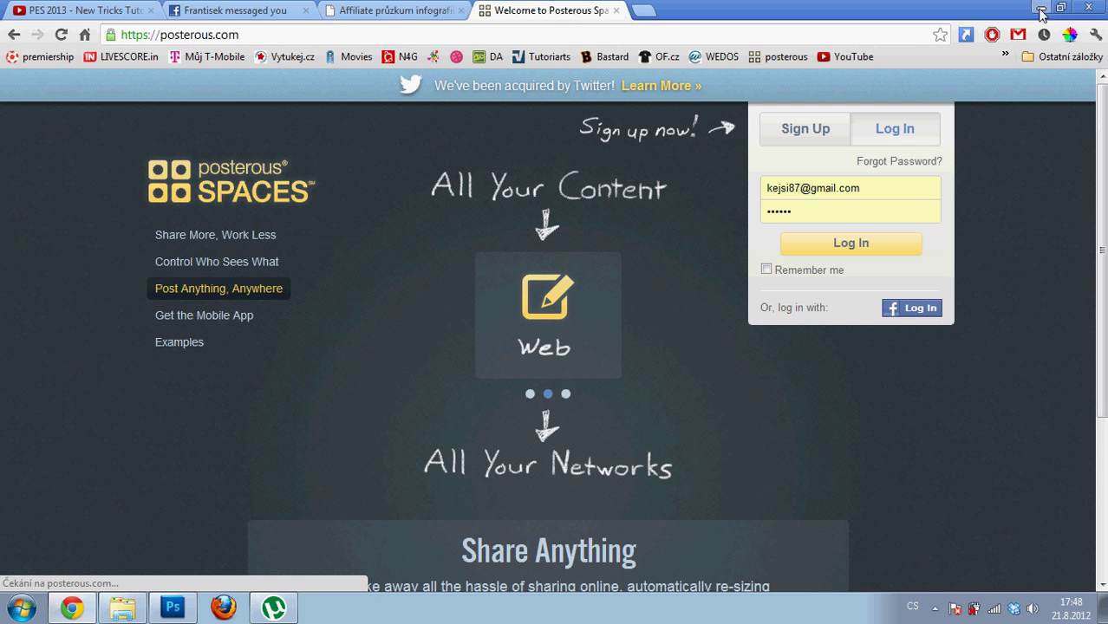
{"action": "key", "text": "alt+Tab"}
{"action": "key", "text": "alt+Tab"}
{"action": "key", "text": "alt+Tab"}
{"action": "key", "text": "alt+Tab"}
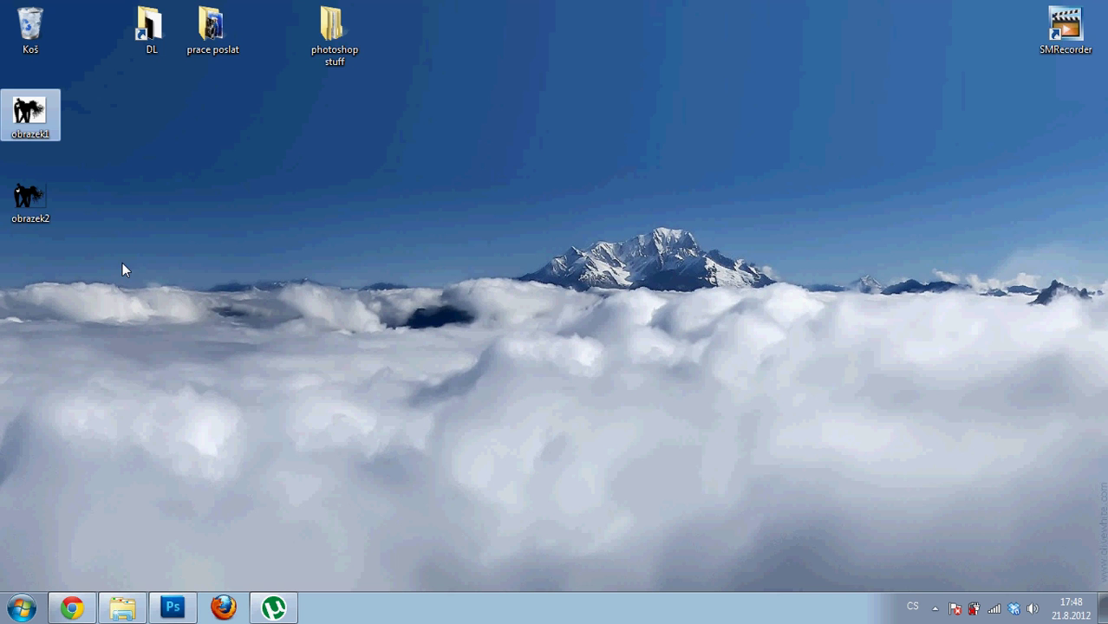
{"action": "left_click_drag", "start_coordinate": [26, 200], "coordinate": [419, 443]}
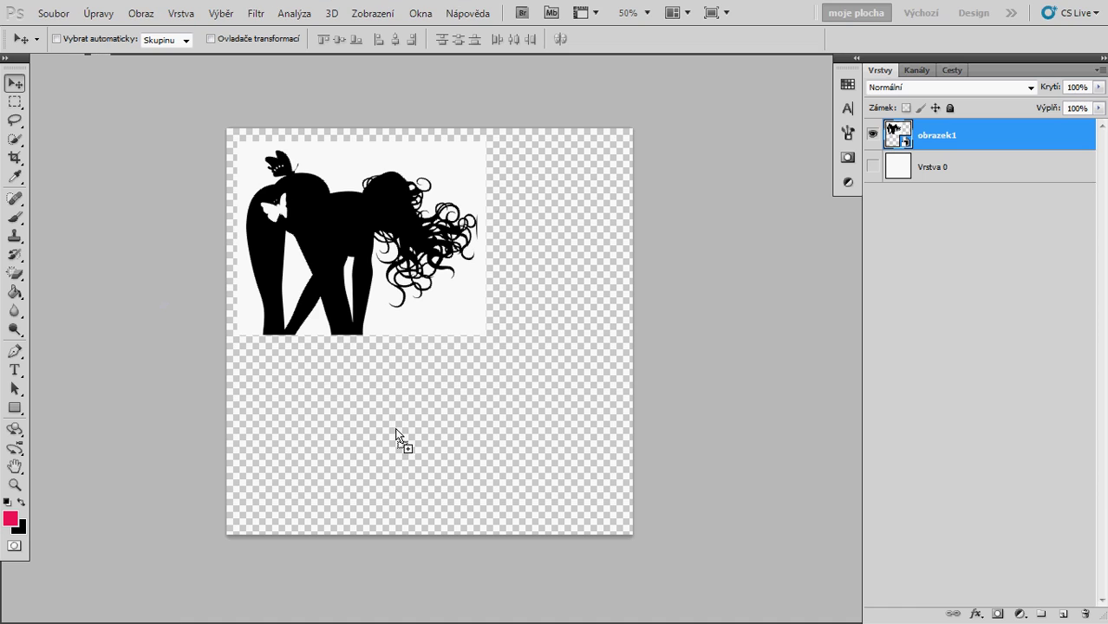
{"action": "left_click_drag", "start_coordinate": [765, 184], "coordinate": [571, 331]}
{"action": "key", "text": "Return"}
{"action": "mouse_move", "coordinate": [435, 411]}
{"action": "left_mouse_down"}
{"action": "mouse_move", "coordinate": [453, 410]}
{"action": "mouse_move", "coordinate": [467, 430]}
{"action": "left_mouse_up"}
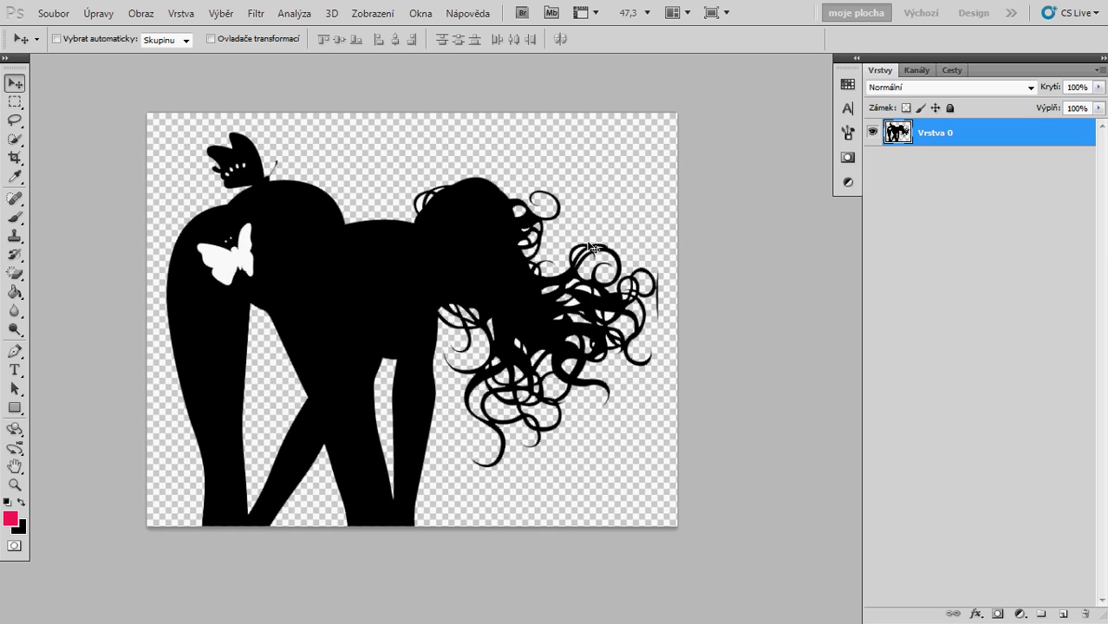
Step: Preview a red Překrytí barvou (Color Overlay) on Vrstva 0, then cancel and switch it off
{"action": "double_click", "coordinate": [1044, 141]}
{"action": "left_click_drag", "start_coordinate": [417, 251], "coordinate": [315, 210]}
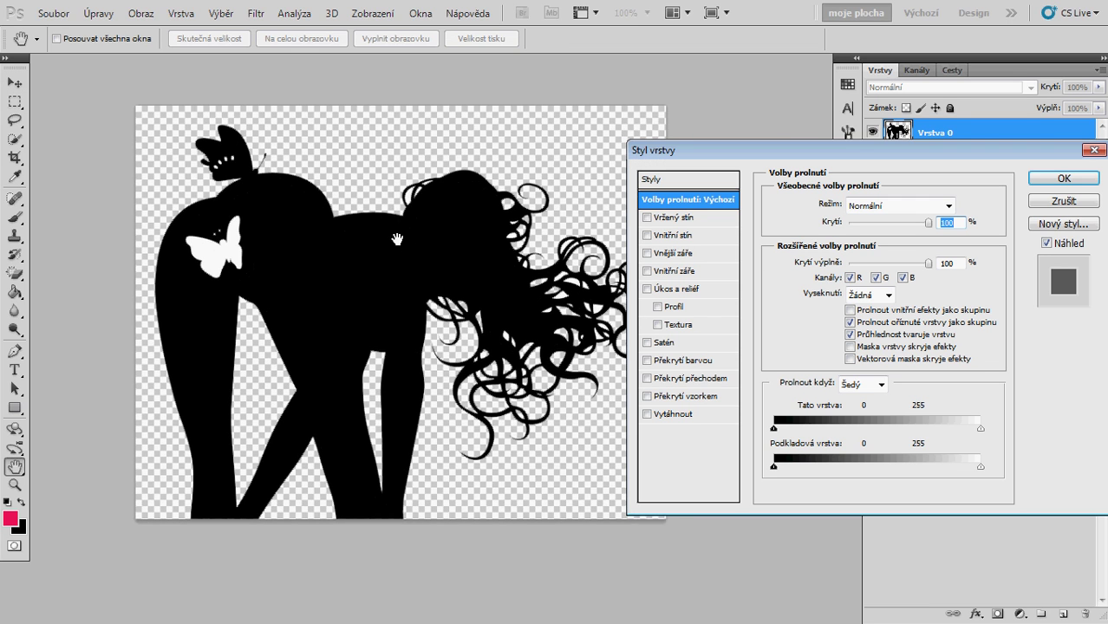
{"action": "left_click_drag", "start_coordinate": [826, 151], "coordinate": [801, 184]}
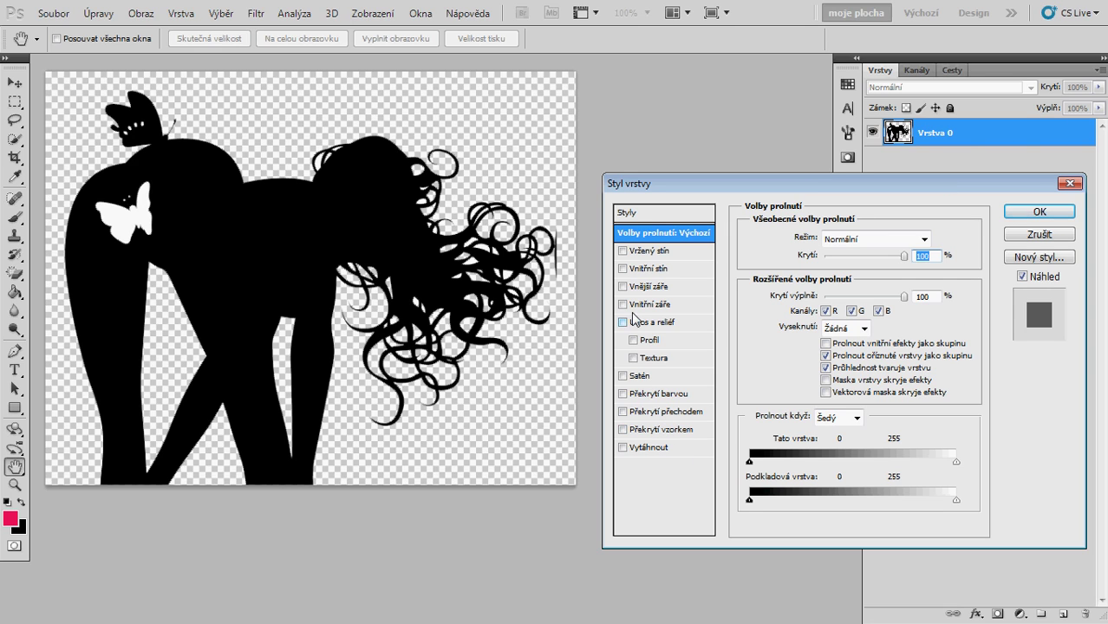
{"action": "left_click", "coordinate": [664, 397]}
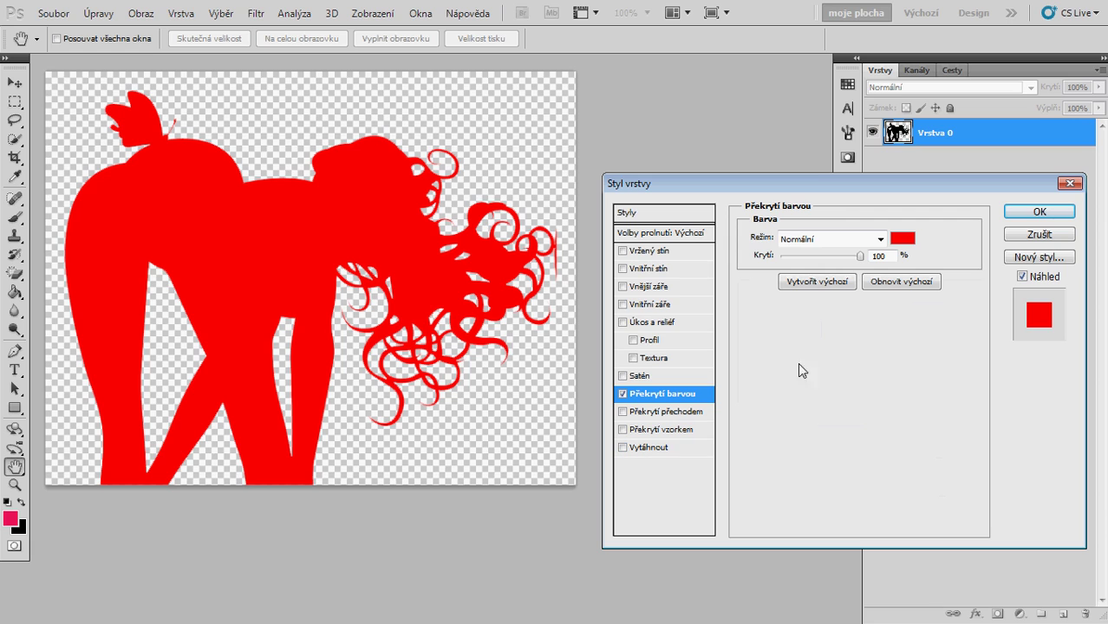
{"action": "left_click", "coordinate": [903, 238]}
{"action": "mouse_move", "coordinate": [742, 223]}
{"action": "left_mouse_down"}
{"action": "mouse_move", "coordinate": [727, 193]}
{"action": "mouse_move", "coordinate": [739, 178]}
{"action": "left_mouse_up"}
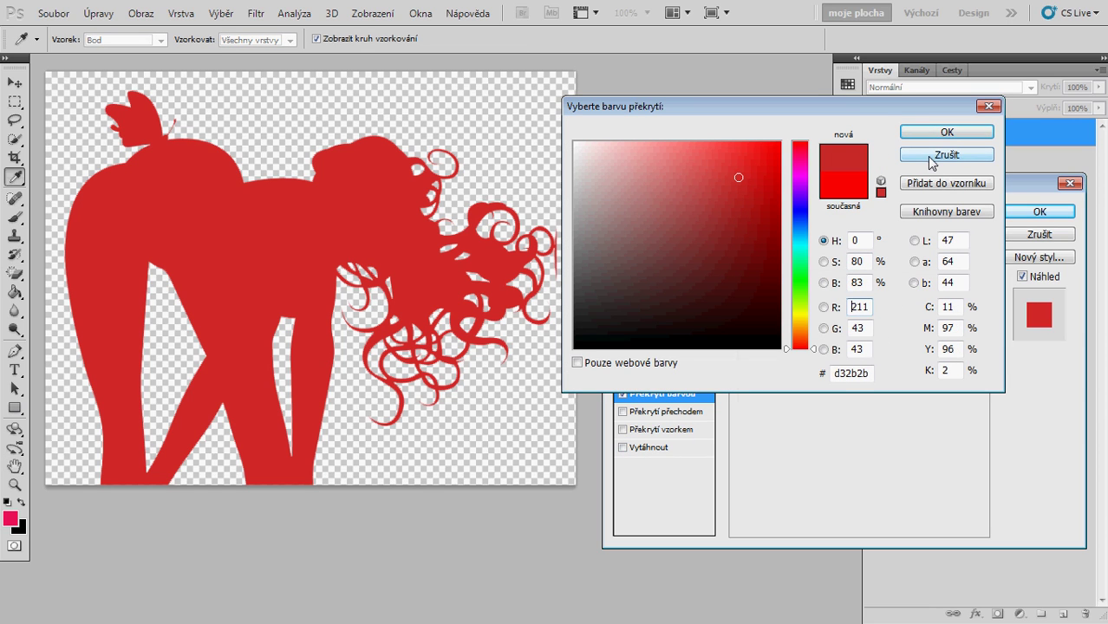
{"action": "left_click", "coordinate": [932, 162]}
{"action": "left_click", "coordinate": [623, 394]}
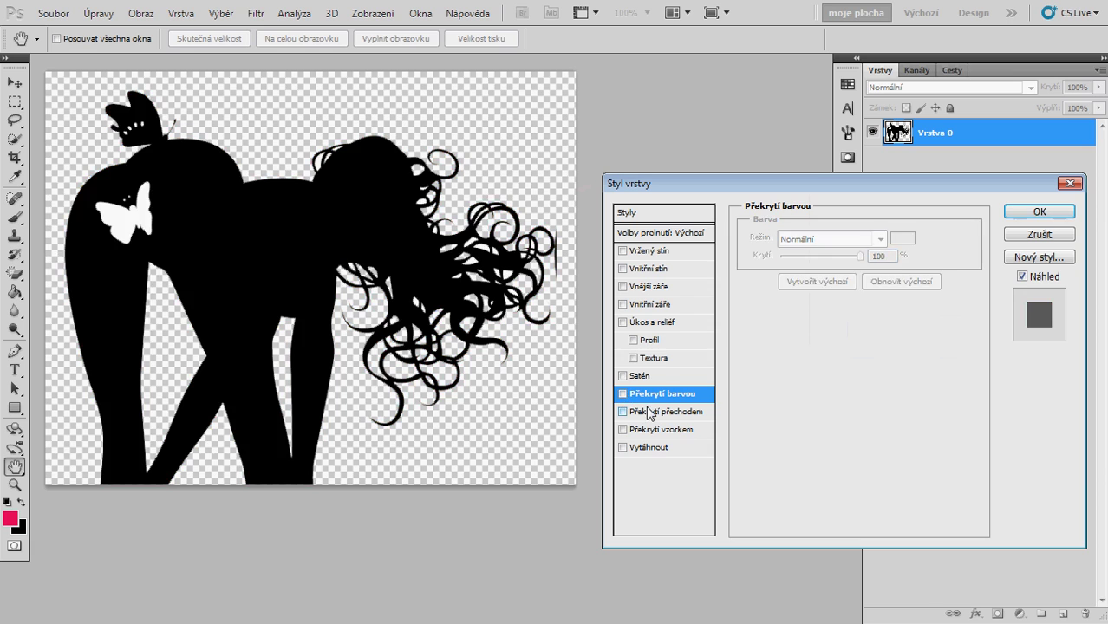
Step: Enable Gradient Overlay and preview the rainbow, red-green, blue-red-yellow and orange-yellow-orange presets
{"action": "left_click", "coordinate": [645, 414]}
{"action": "left_click", "coordinate": [828, 273]}
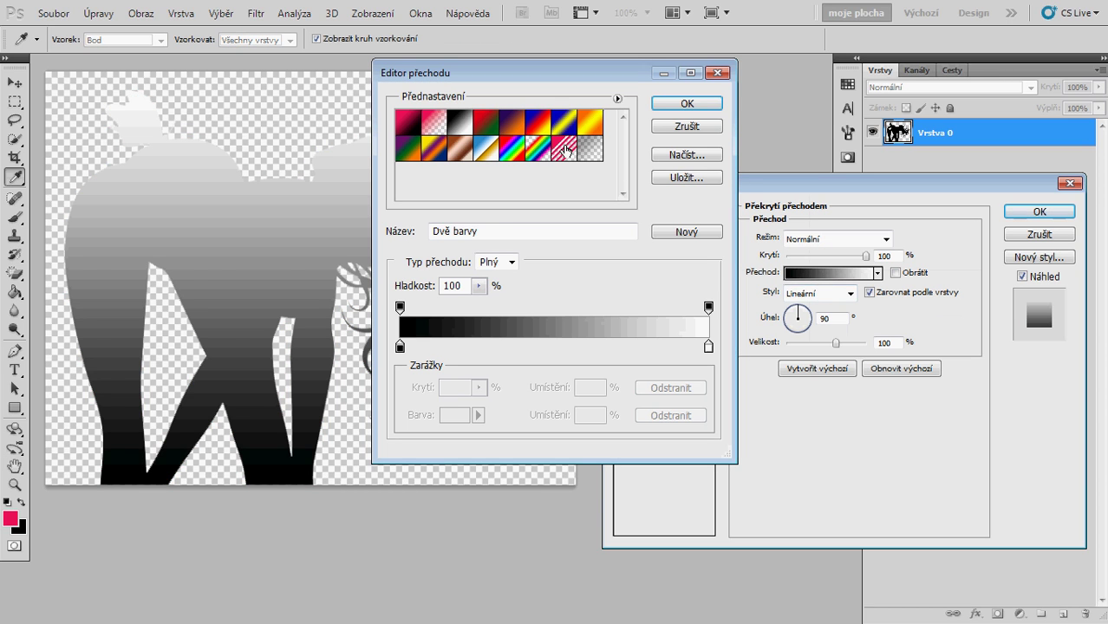
{"action": "left_click", "coordinate": [564, 150]}
{"action": "left_click", "coordinate": [486, 123]}
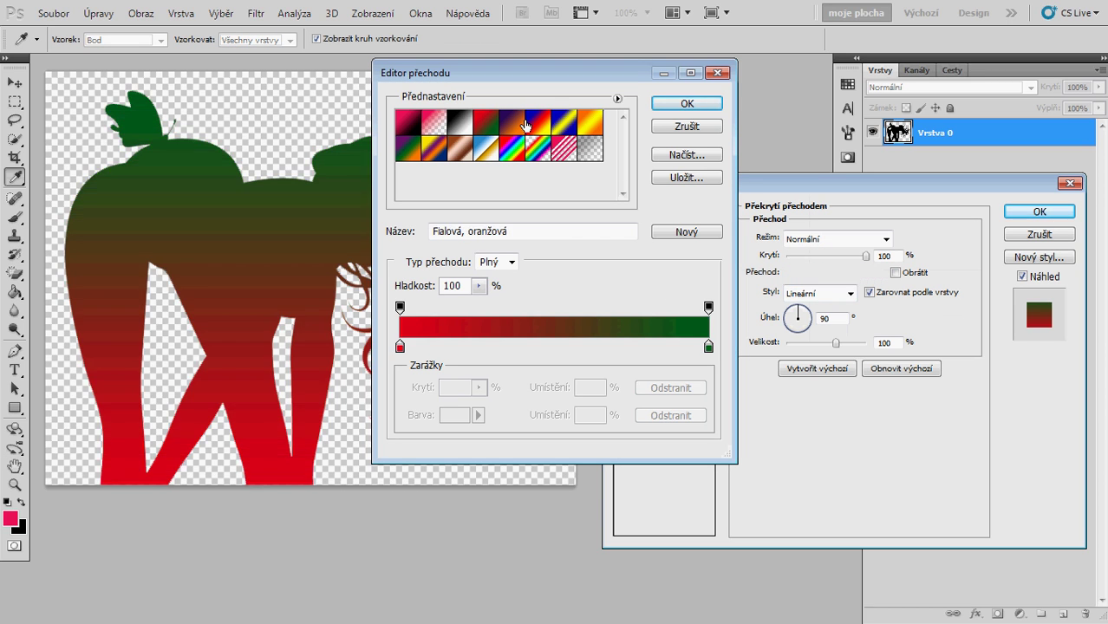
{"action": "left_click", "coordinate": [552, 128]}
{"action": "left_click", "coordinate": [590, 124]}
{"action": "left_click", "coordinate": [487, 125]}
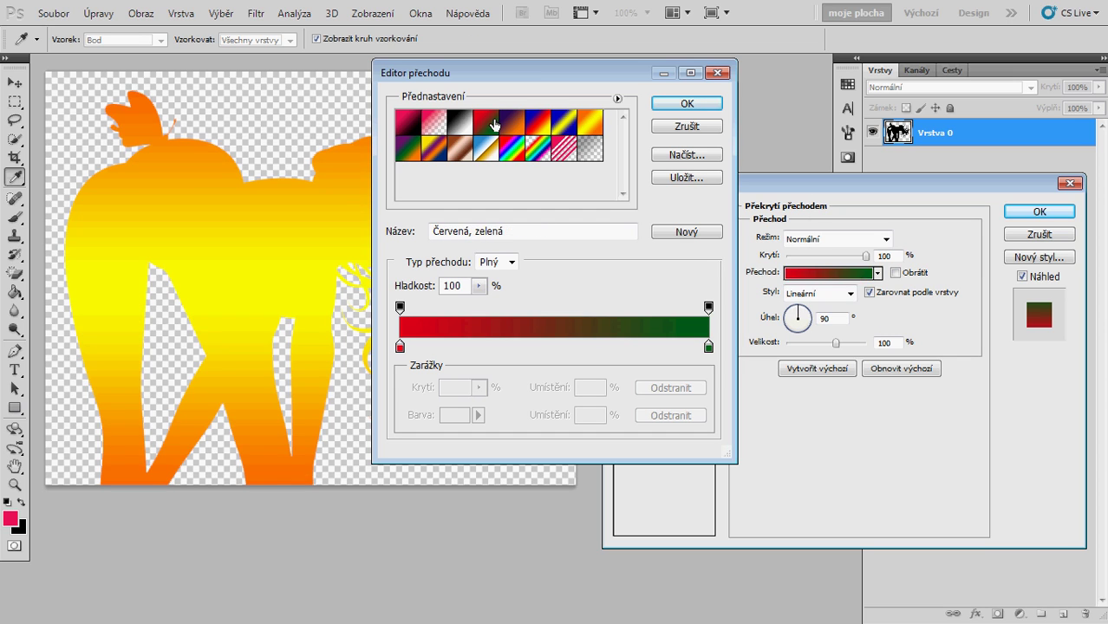
Step: Preview pink-to-transparent, foreground-to-background, violet-green-orange and black-white gradient presets on the silhouette
{"action": "left_click", "coordinate": [436, 128]}
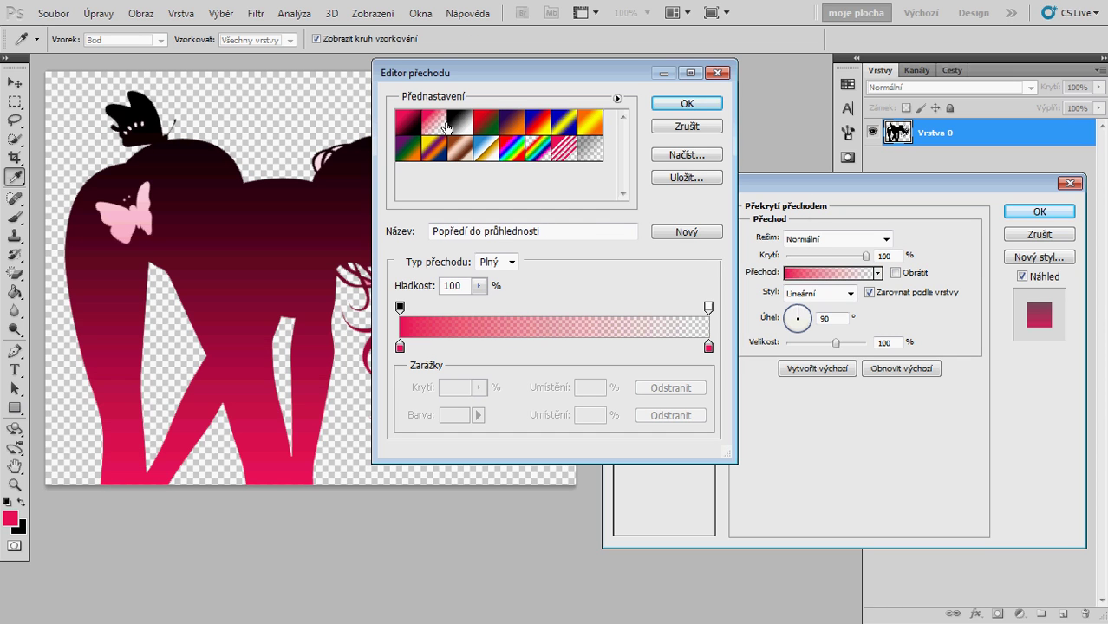
{"action": "left_click", "coordinate": [418, 126]}
{"action": "left_click", "coordinate": [434, 129]}
{"action": "left_click", "coordinate": [414, 153]}
{"action": "left_click", "coordinate": [460, 130]}
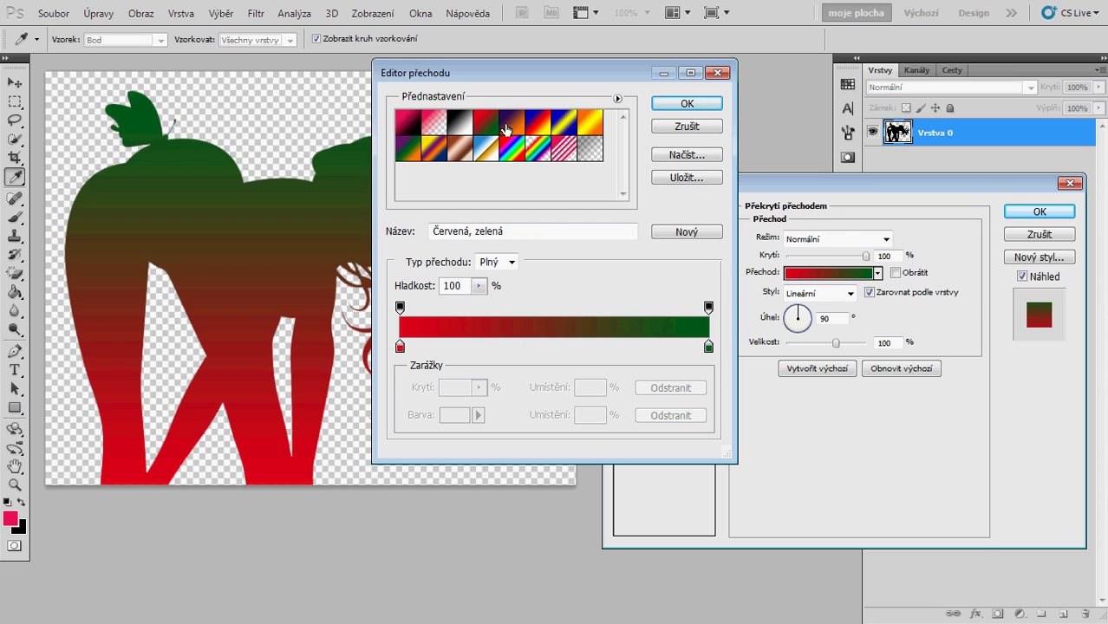
{"action": "left_click", "coordinate": [562, 126]}
{"action": "left_click", "coordinate": [591, 126]}
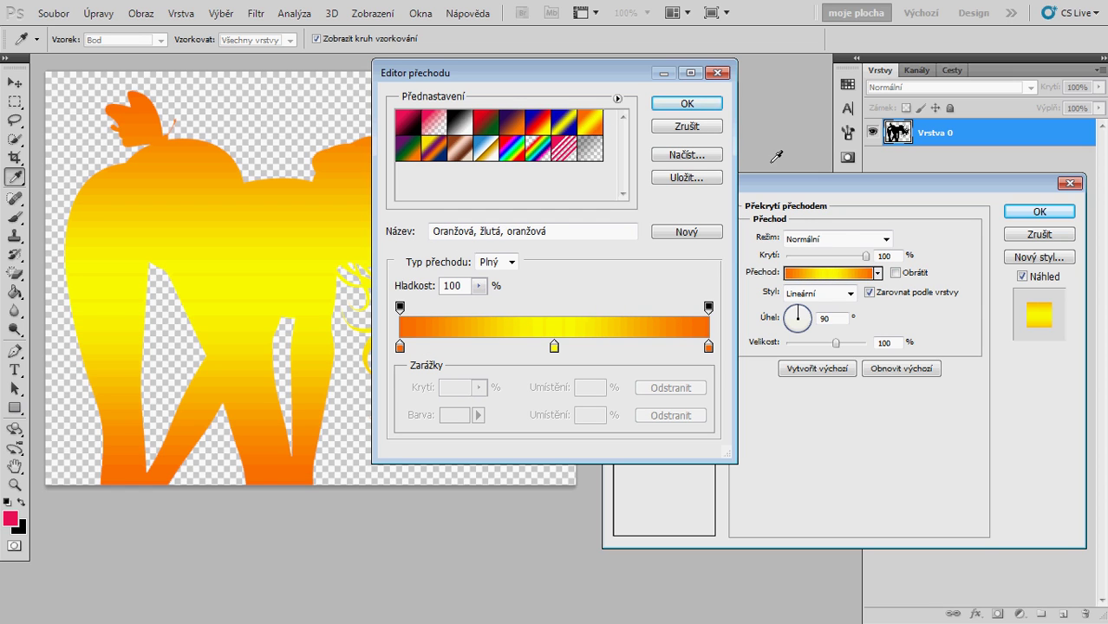
Step: Cancel the gradient editor and discard the layer style, keeping no overlay
{"action": "left_click", "coordinate": [687, 128]}
{"action": "left_click_drag", "start_coordinate": [842, 185], "coordinate": [837, 182]}
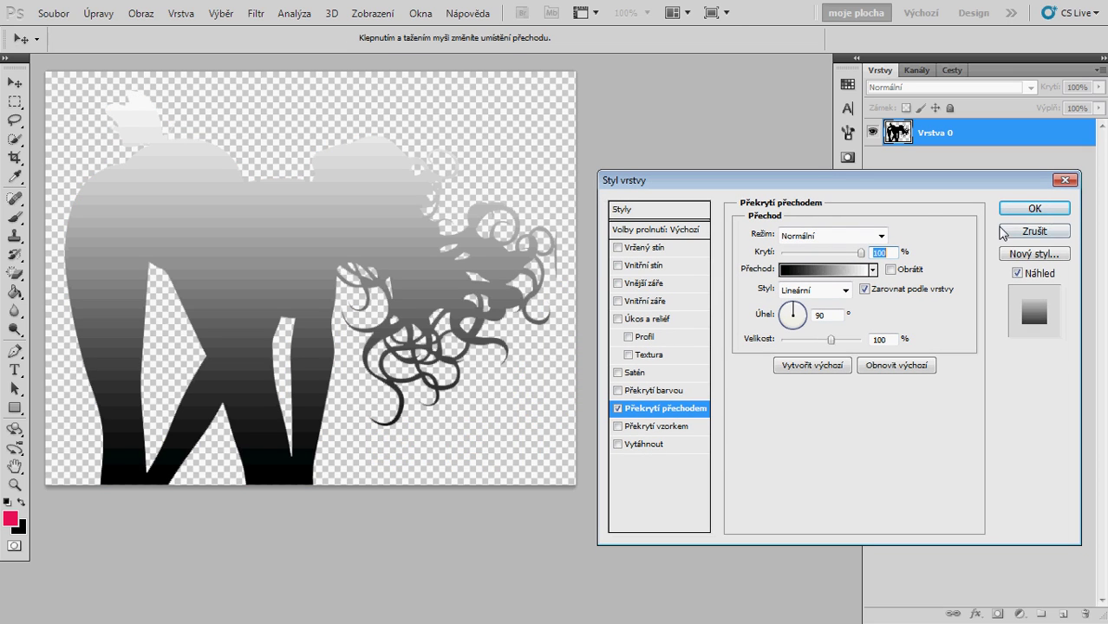
{"action": "left_click", "coordinate": [1023, 232]}
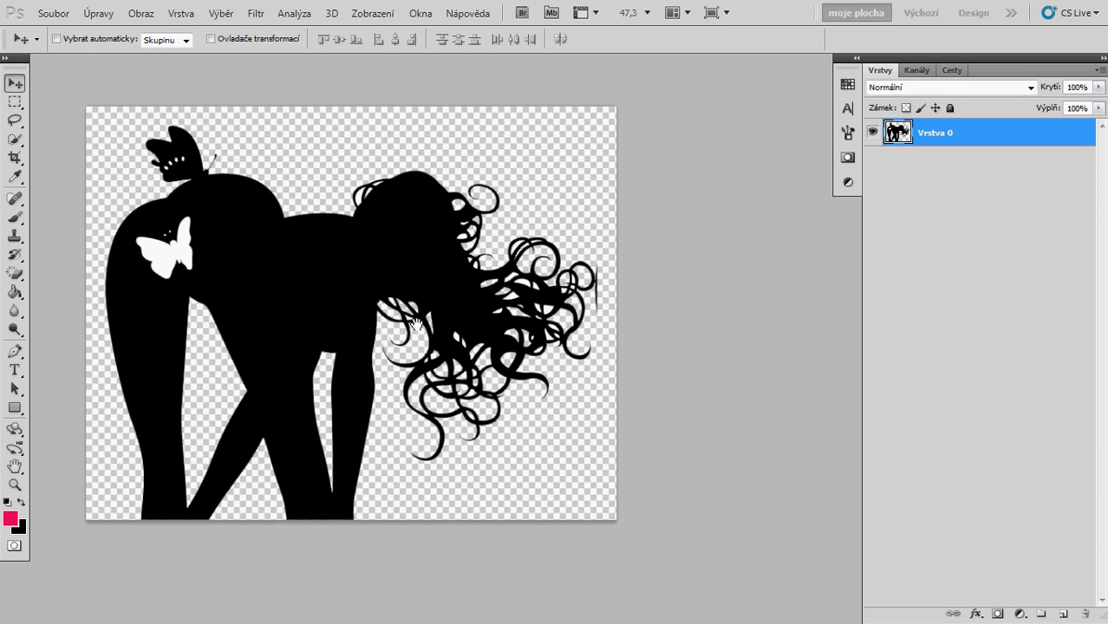
Step: Pan the view slightly across the plain black silhouette
{"action": "left_click_drag", "start_coordinate": [451, 326], "coordinate": [450, 319]}
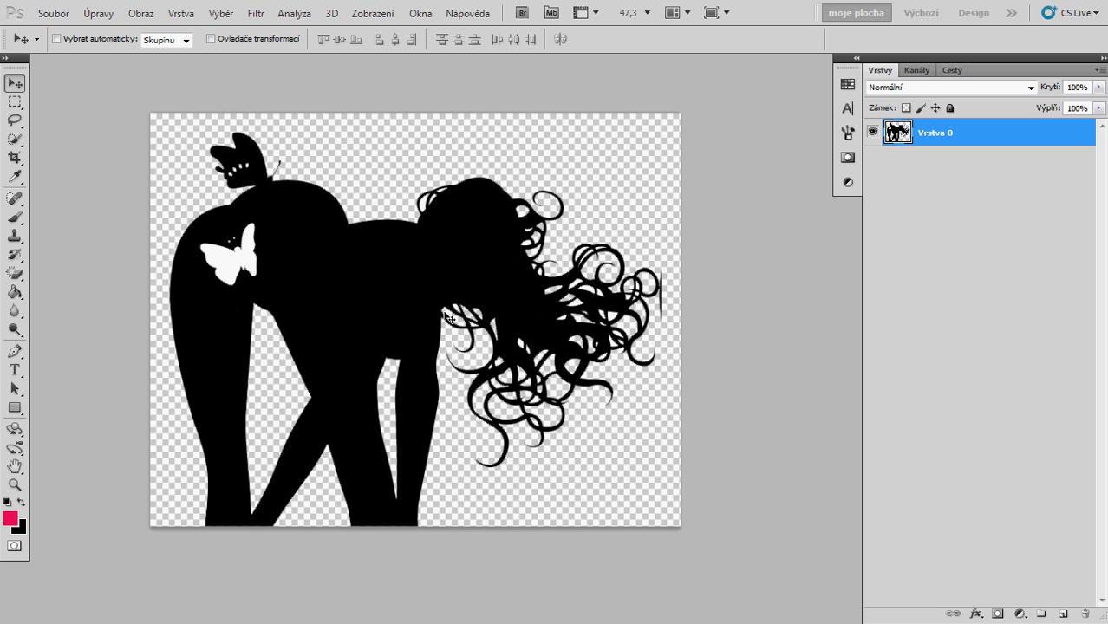